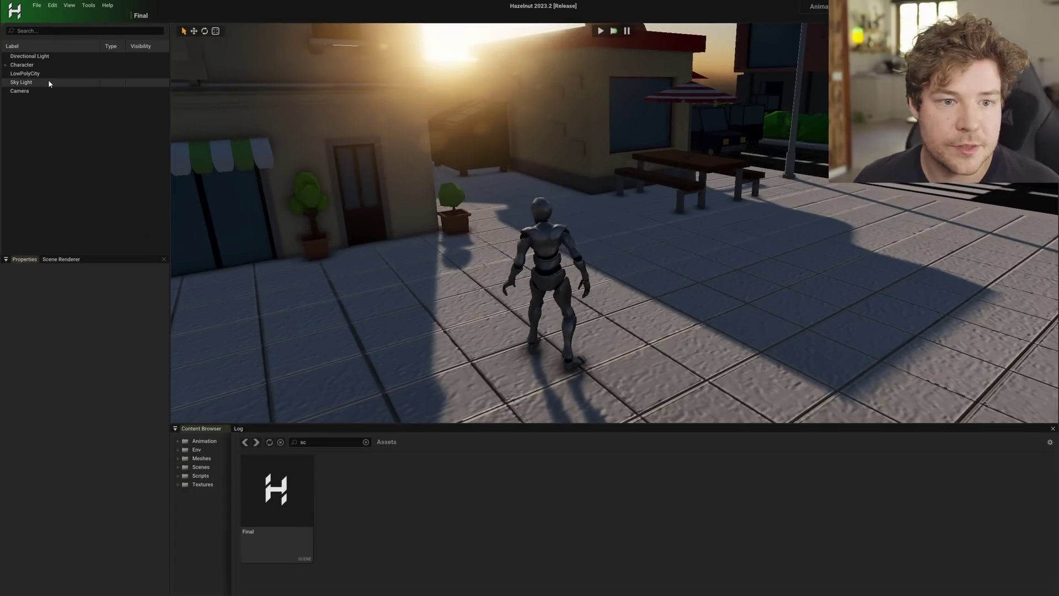
Clear the asset search and select the Character entity to examine its Animation component.
left_click(366, 442)
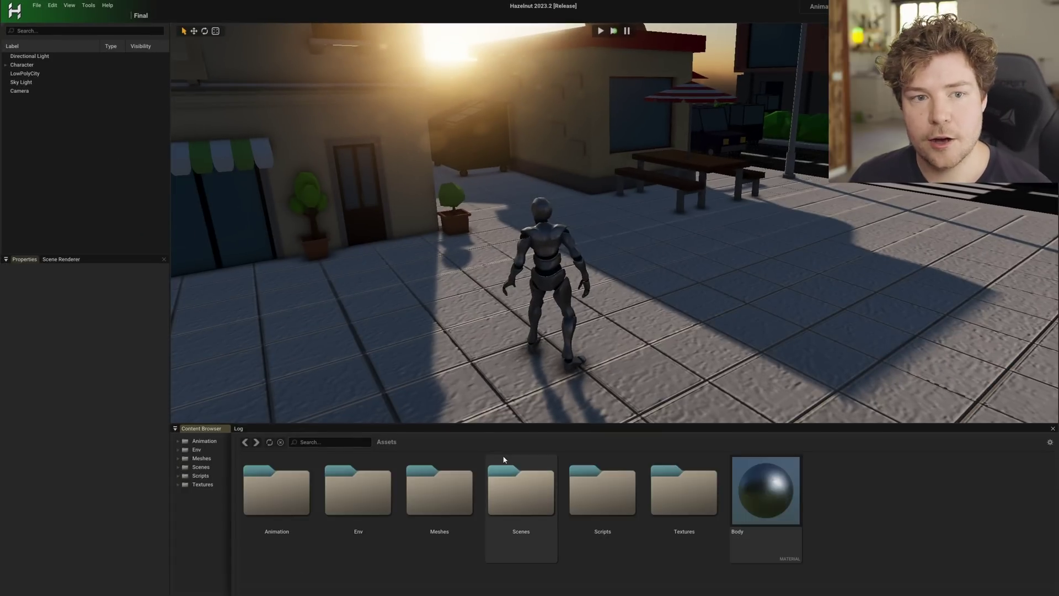
left_click(51, 65)
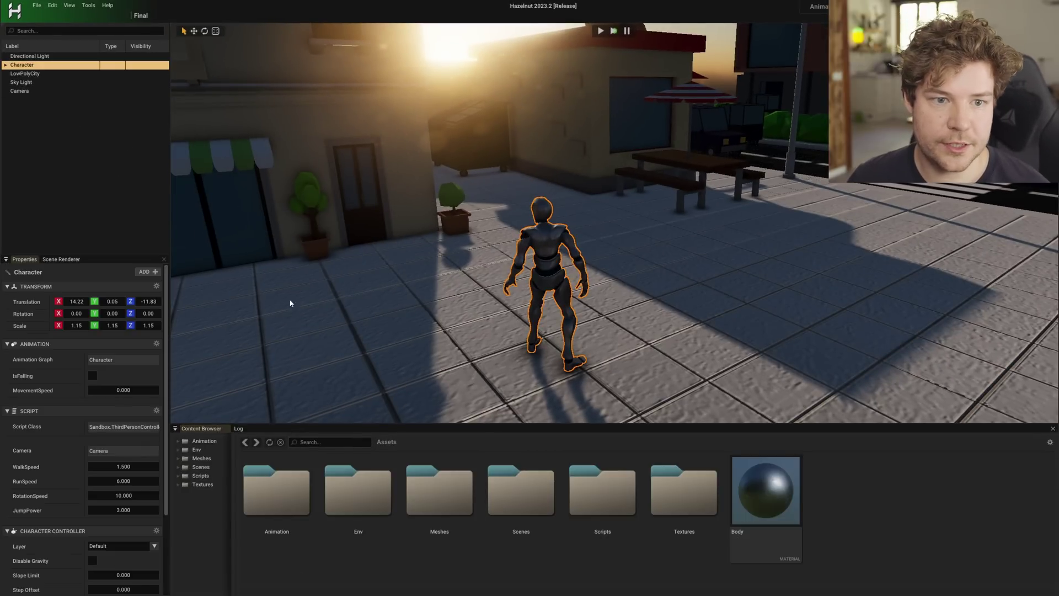
key("w")
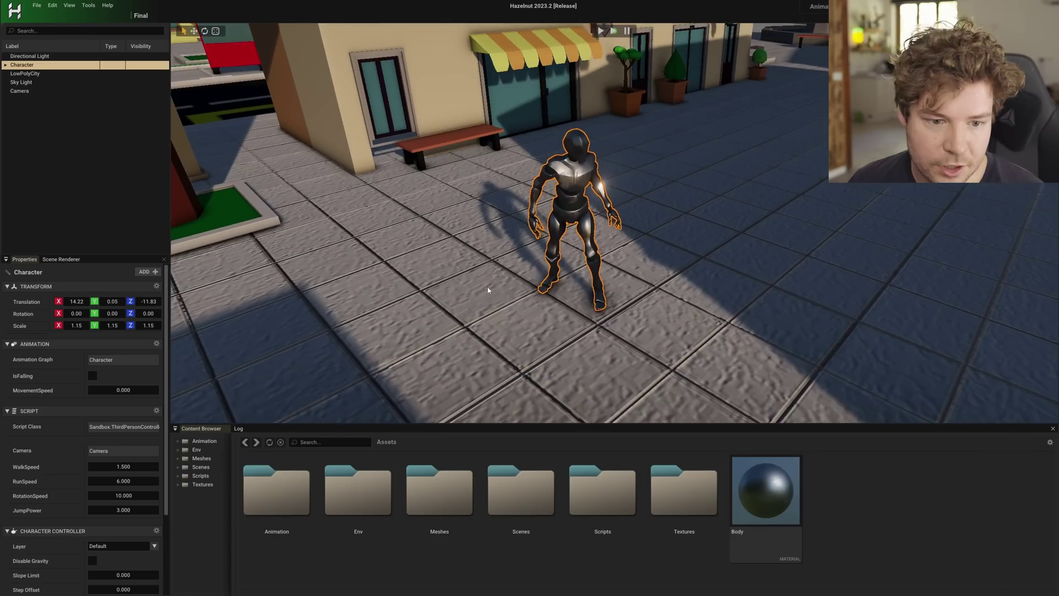
left_click(155, 272)
left_click(128, 276)
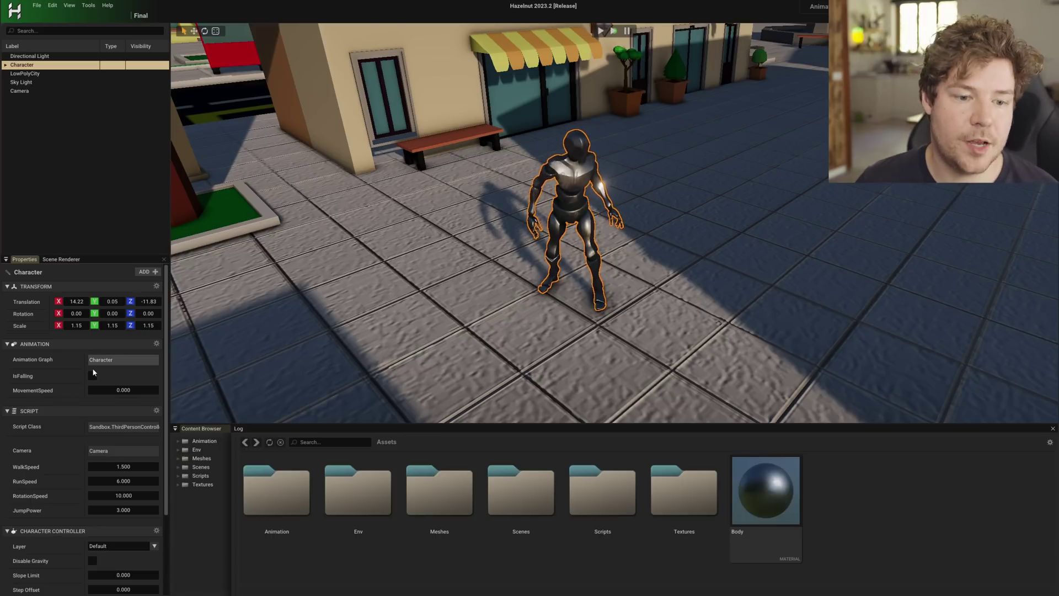
left_click(17, 344)
left_click(39, 344)
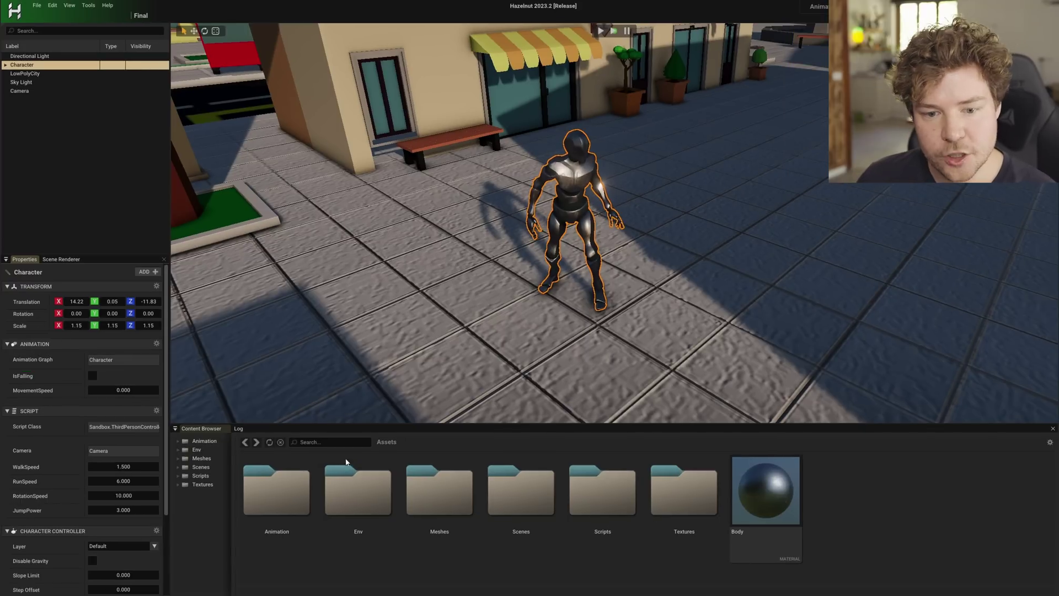
Search the project assets for "charact" and open the Character animation graph assigned to the entity.
left_click(307, 441)
type("charact")
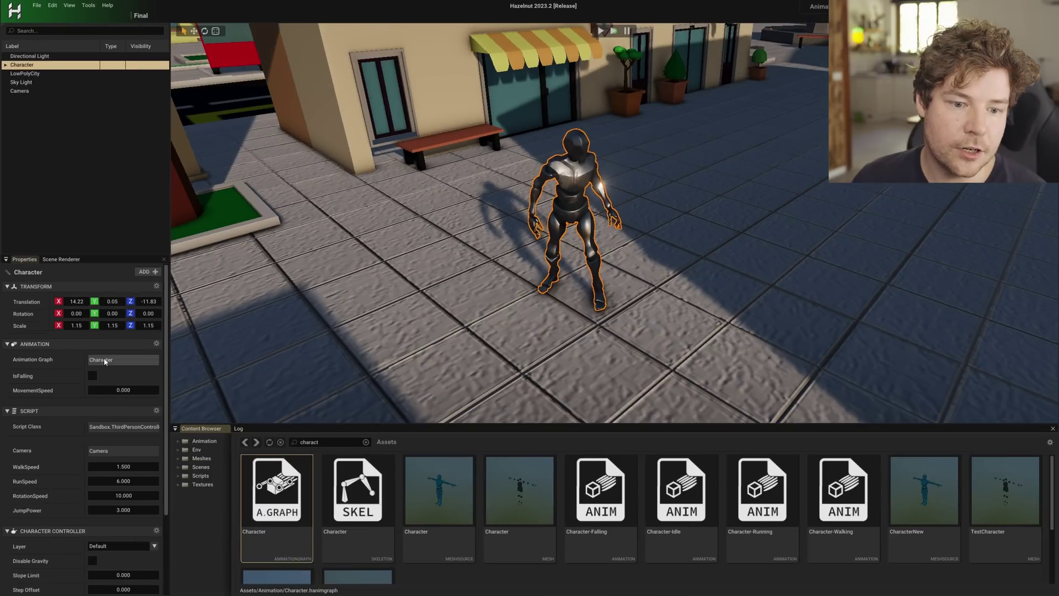
double_click(105, 359)
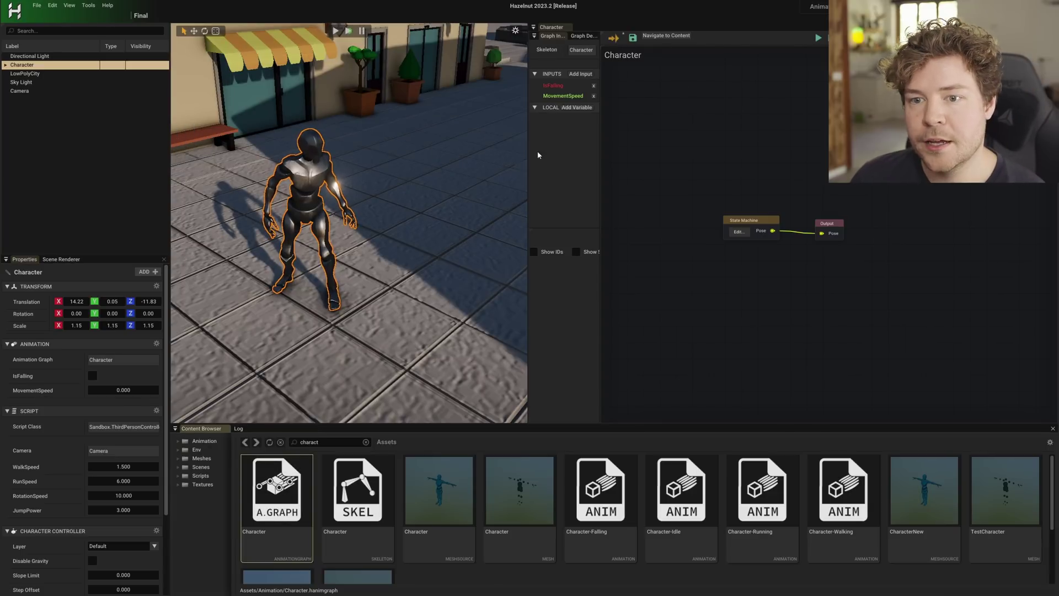
Widen the animation graph editor beside the viewport and spread the State Machine and Output nodes farther apart.
left_click_drag(557, 34, 635, 223)
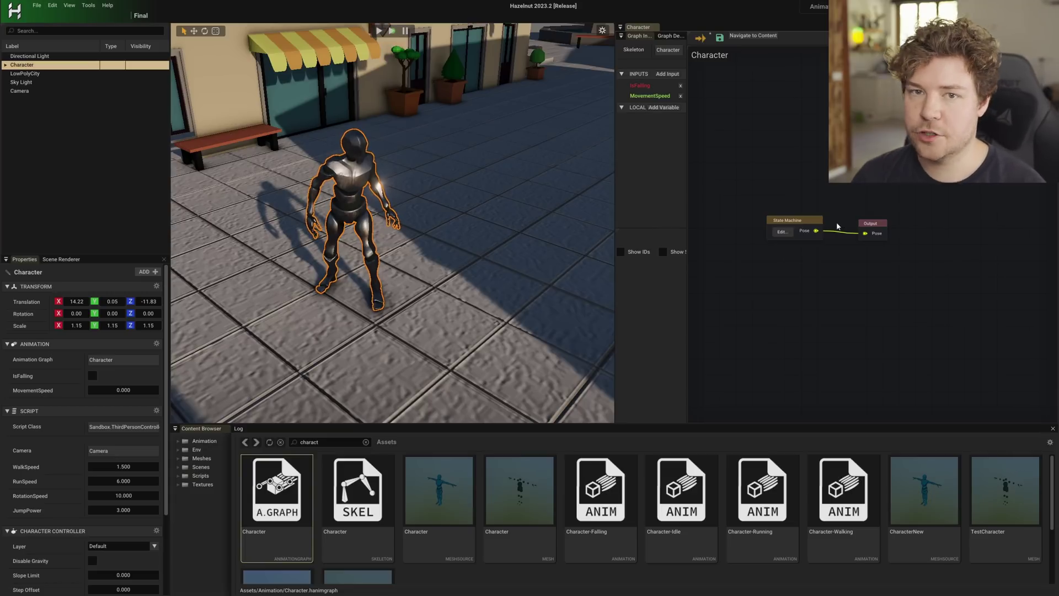
scroll(836, 234, "up", 3)
left_click_drag(615, 248, 444, 249)
scroll(601, 272, "down", 1)
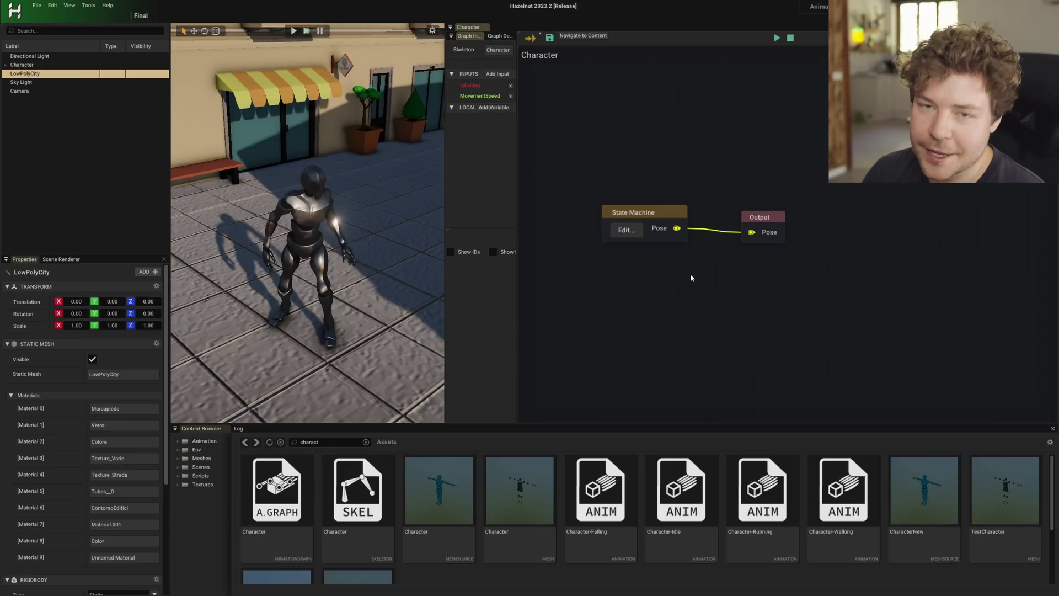
left_click_drag(812, 205, 817, 205)
left_click_drag(633, 212, 587, 201)
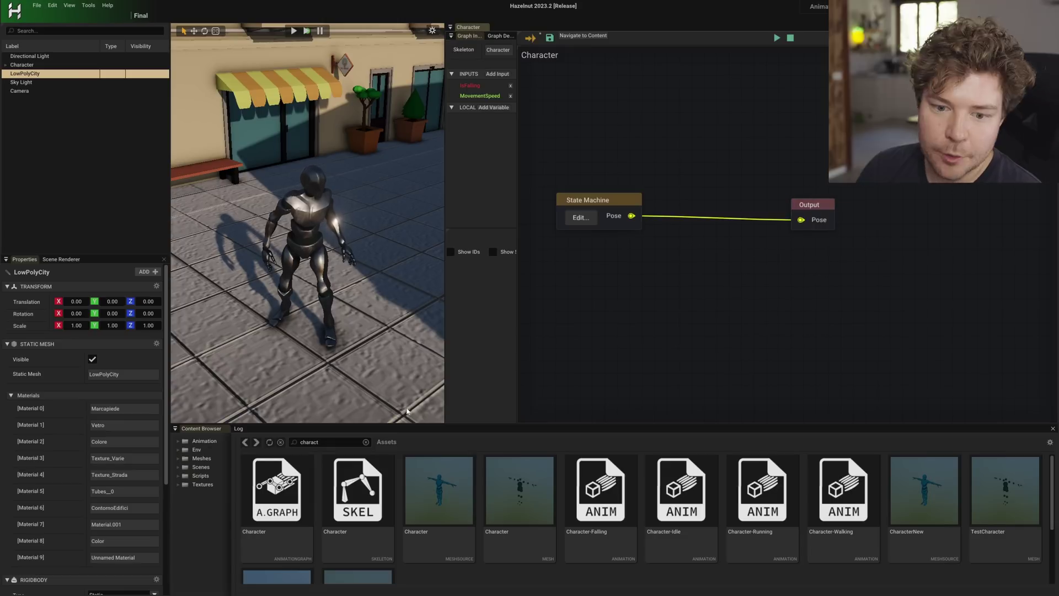
Search the project assets for "audio" and clear the search text.
left_click(365, 442)
type("audio")
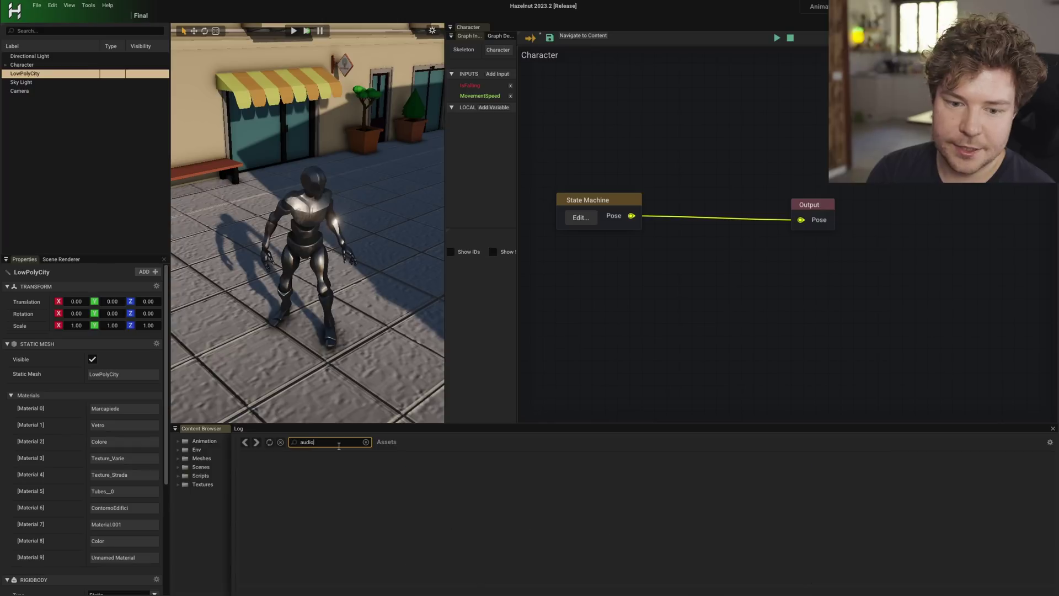
key("BackSpace")
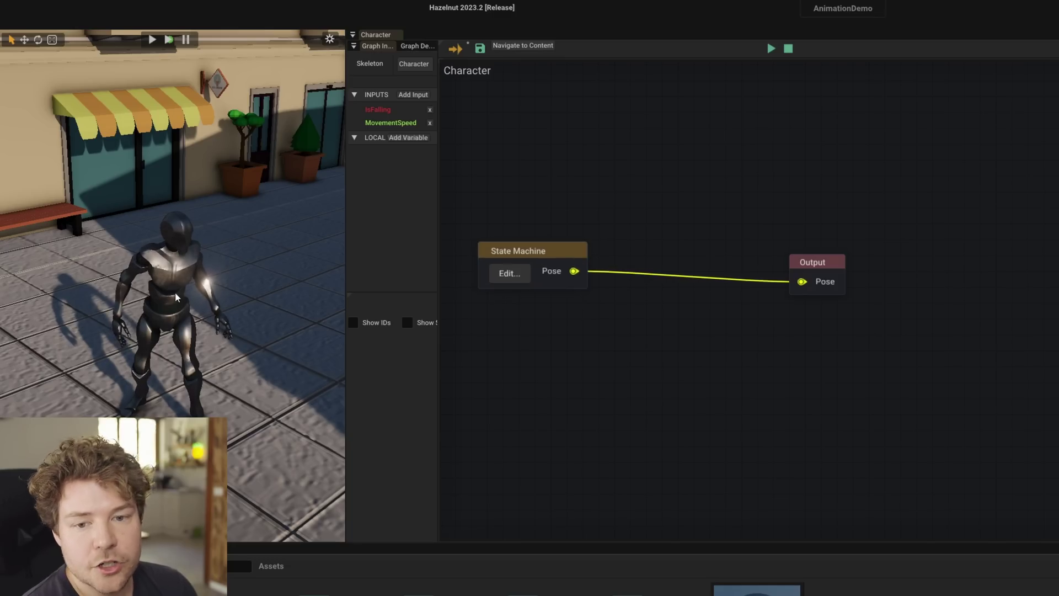
Open the State Machine node's contents and examine its idle, movement and falling states.
left_click(510, 273)
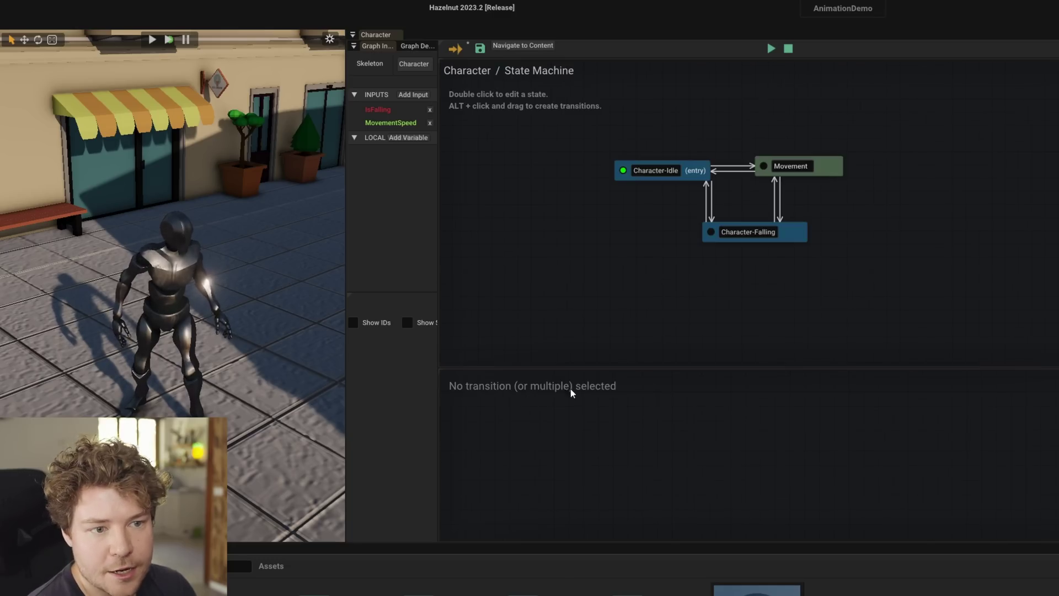
left_click_drag(787, 268, 771, 287)
scroll(807, 259, "up", 2)
left_click_drag(514, 161, 748, 252)
left_click_drag(485, 144, 683, 299)
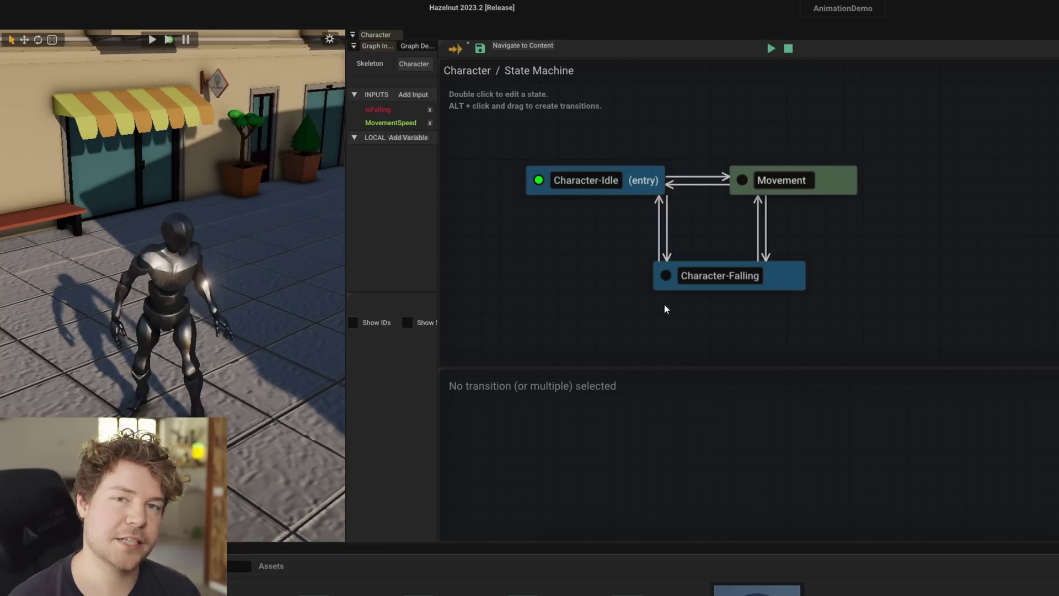
Open the Movement state and examine its MovementSpeed input and the vertices inside its Blend Space.
double_click(838, 185)
left_click_drag(520, 176, 941, 421)
scroll(745, 348, "up", 3)
left_click_drag(667, 373, 752, 407)
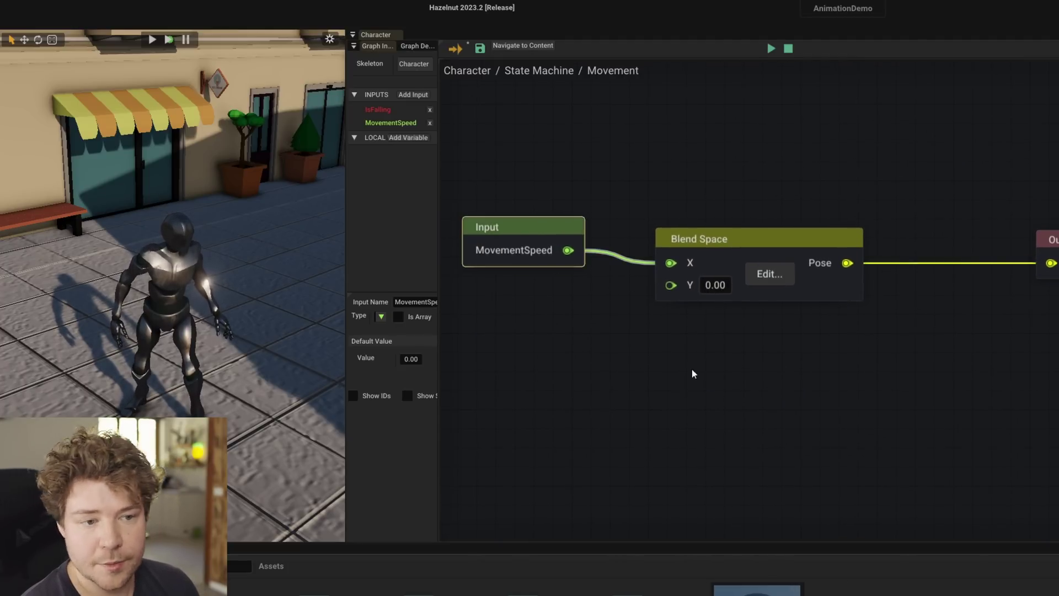
right_click_drag(693, 374, 586, 368)
left_click(676, 273)
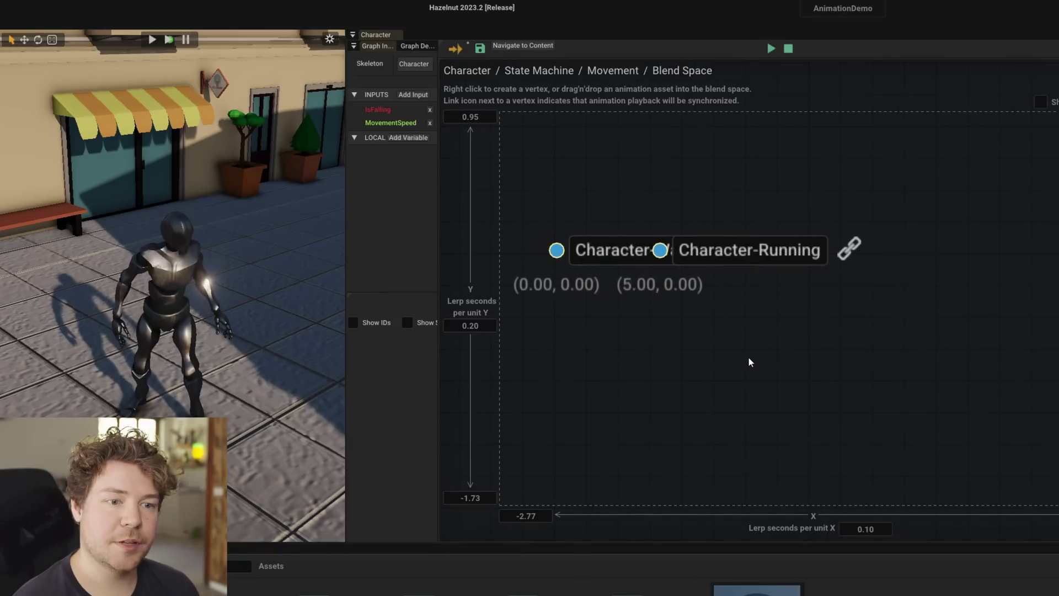
scroll(748, 358, "down", 3)
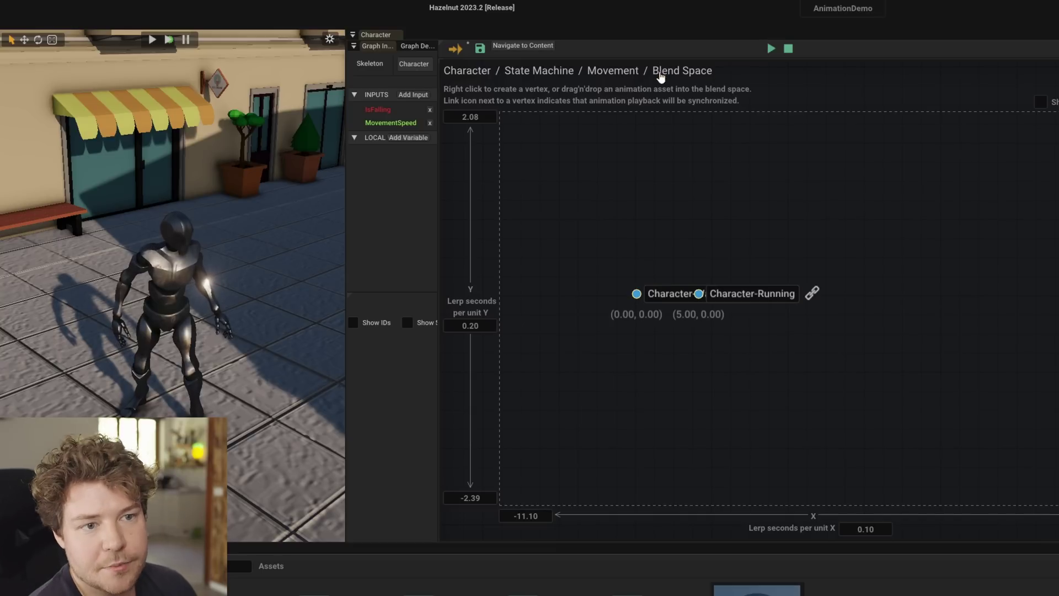
Return to the state machine and examine the Character-Idle to Movement transition, including the nodes that could feed its Duration.
left_click(630, 72)
left_click(535, 73)
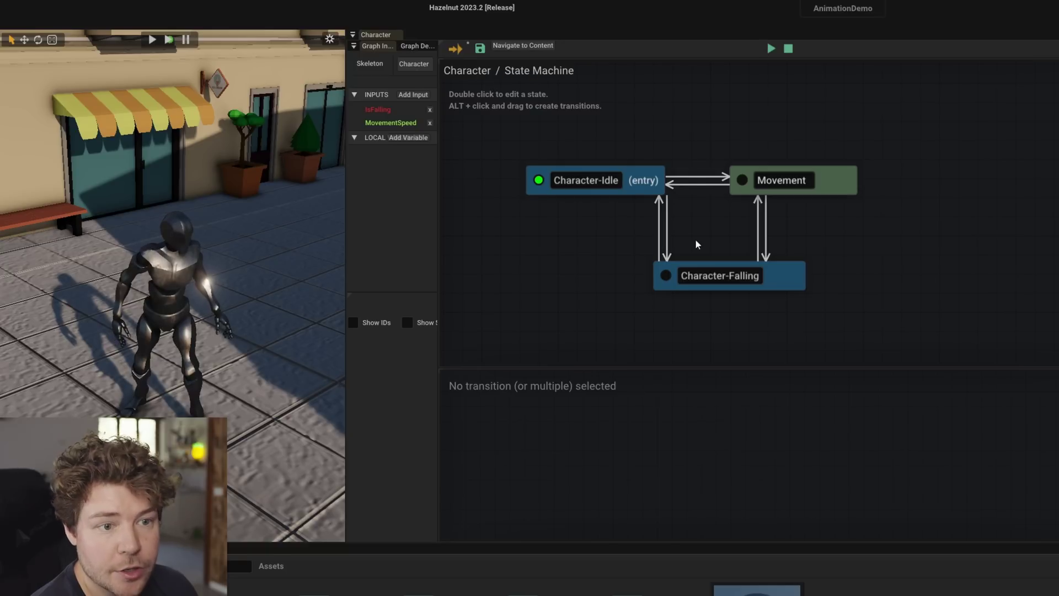
left_click(684, 178)
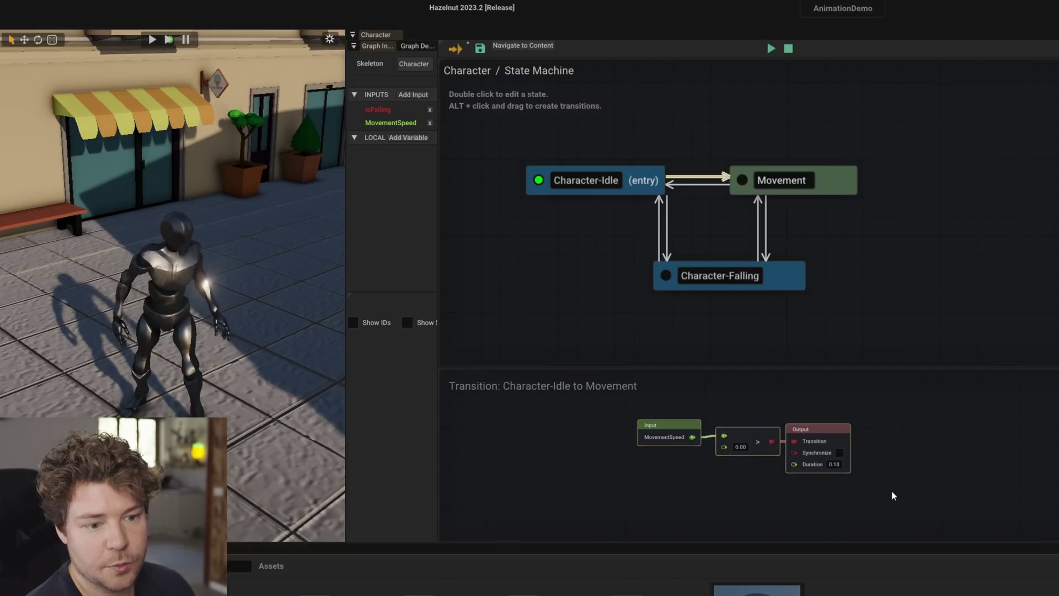
scroll(890, 492, "up", 3)
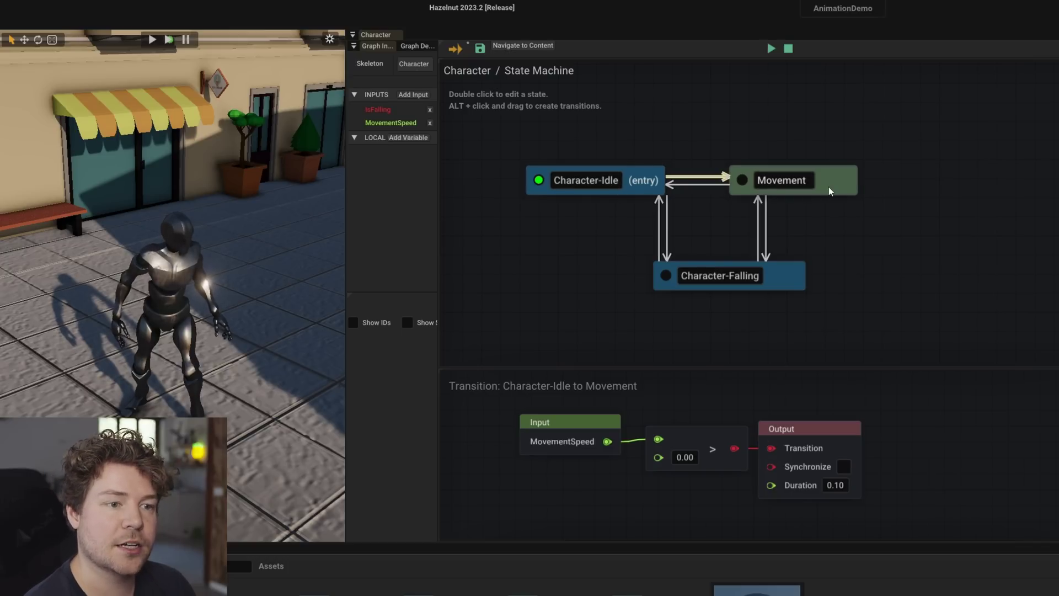
left_click(724, 184)
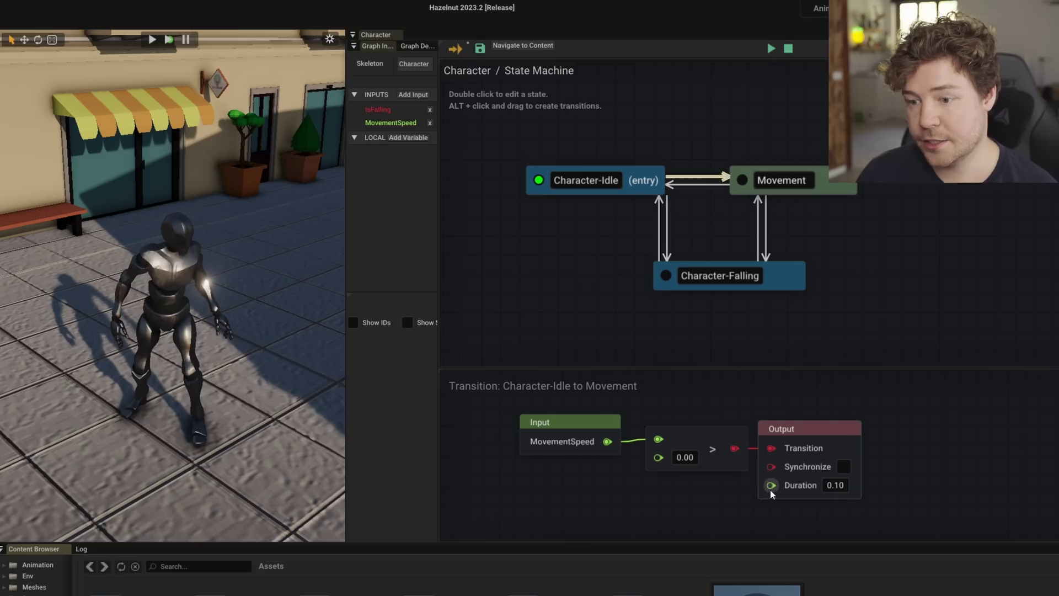
left_click_drag(771, 485, 617, 500)
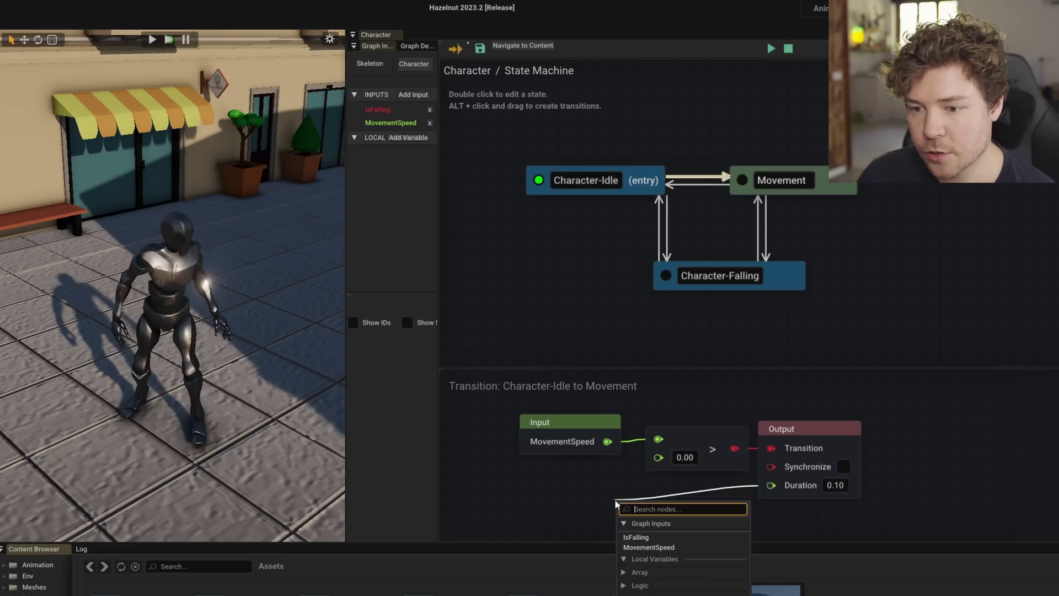
key("Escape")
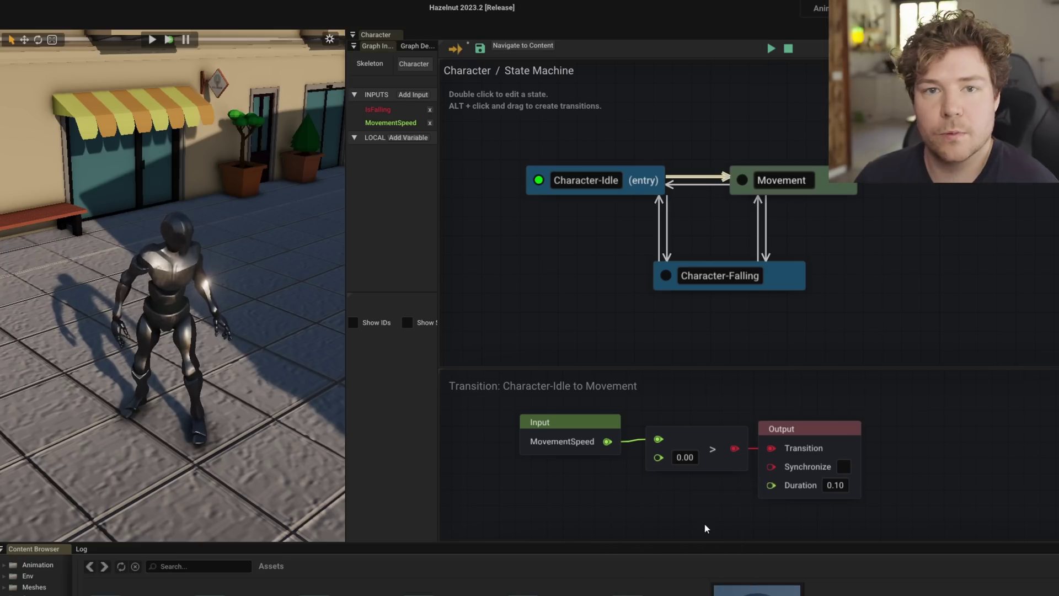
Inspect the conditions of the Movement to Character-Falling and Character-Falling to Character-Idle transitions.
left_click(765, 232)
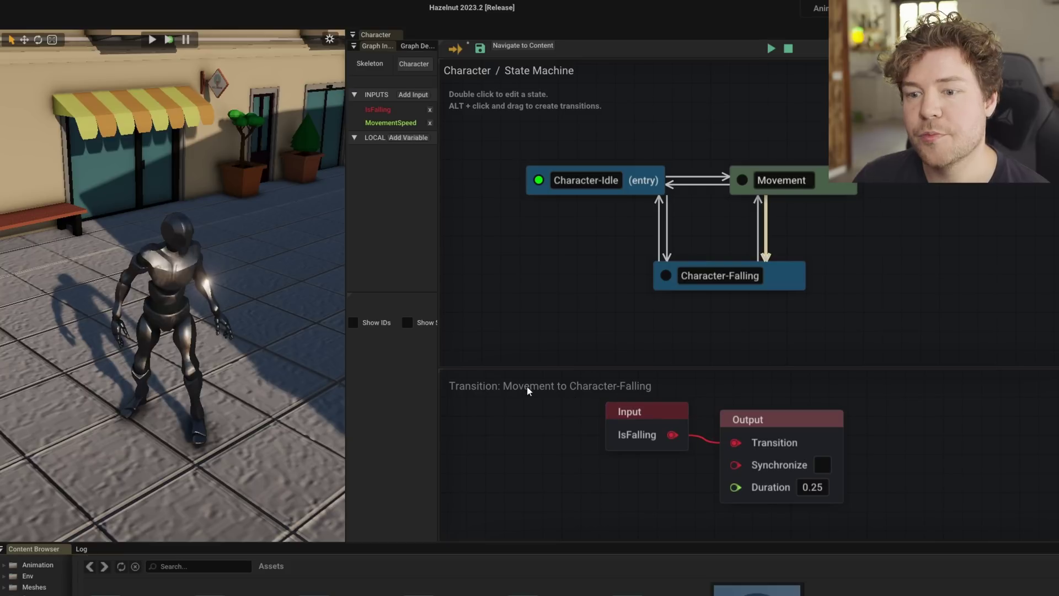
scroll(763, 469, "down", 3)
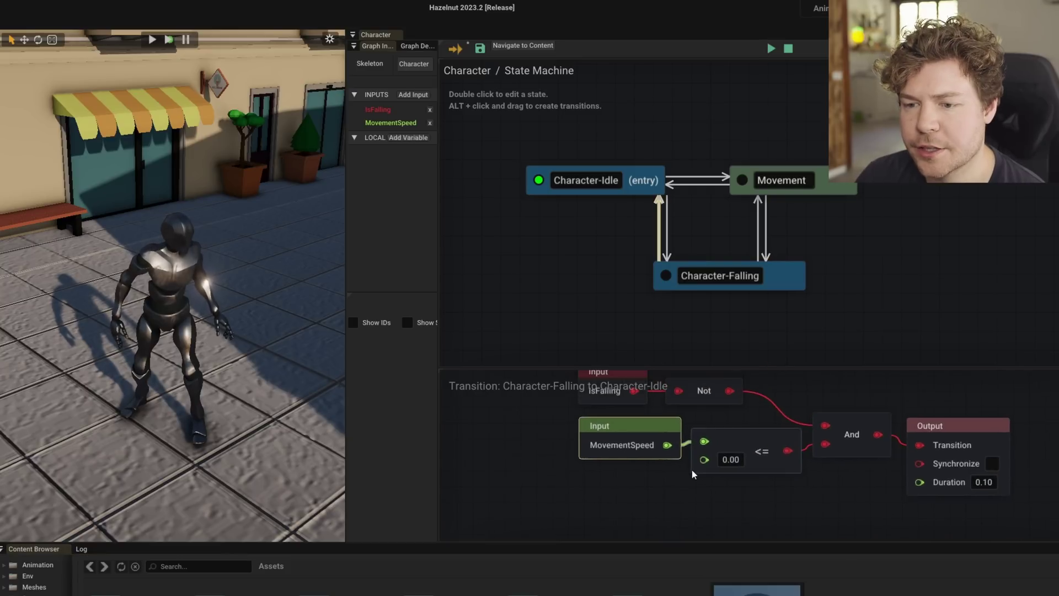
left_click(618, 183)
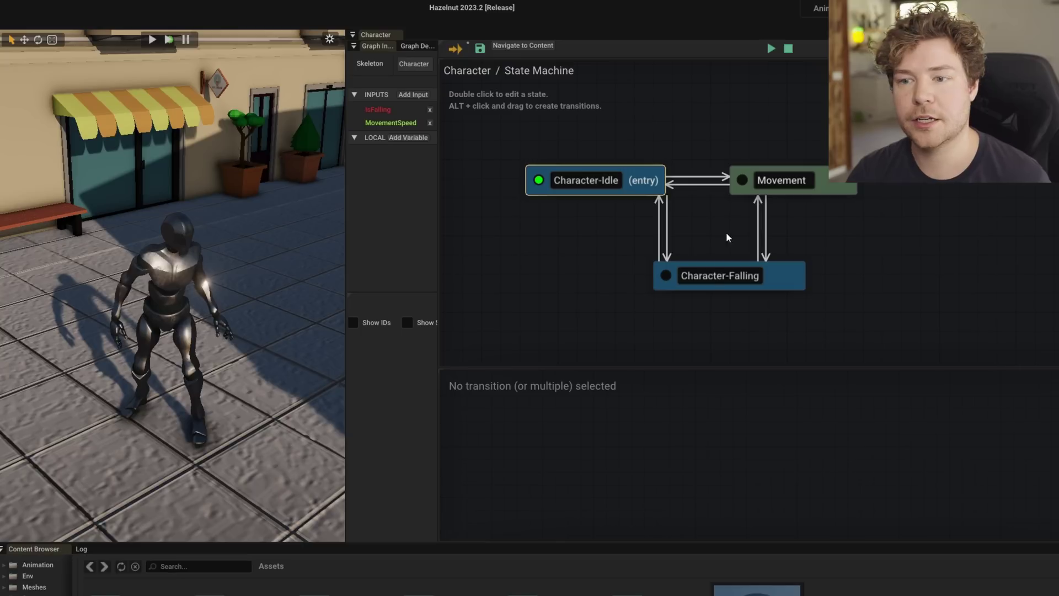
left_click(662, 230)
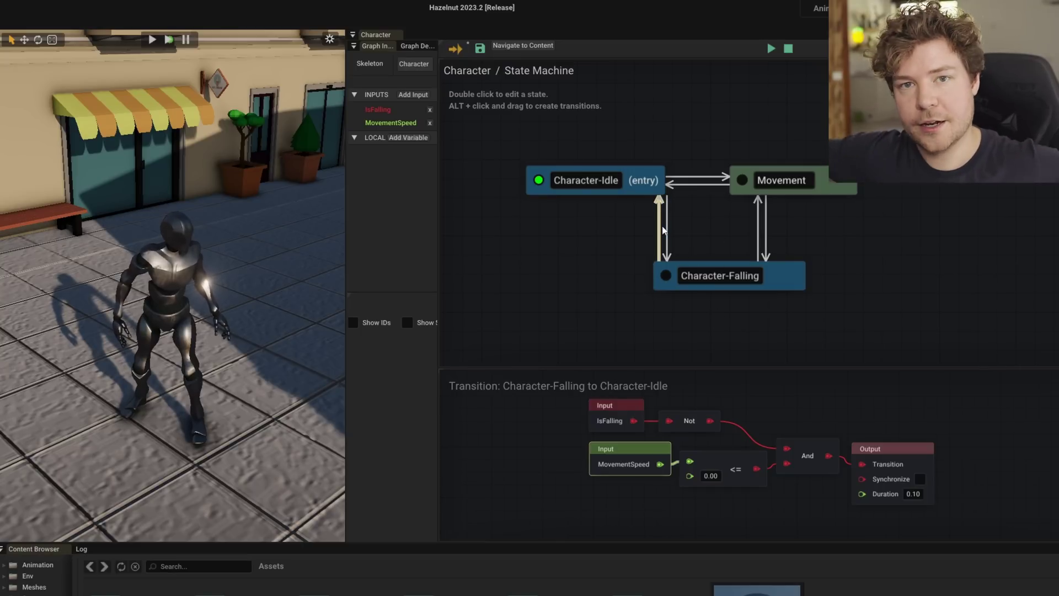
Set the Duration of both transitions between Character-Idle and Character-Falling to 1.00 and play the scene to test them.
left_click(912, 493)
scroll(915, 496, "up", 2)
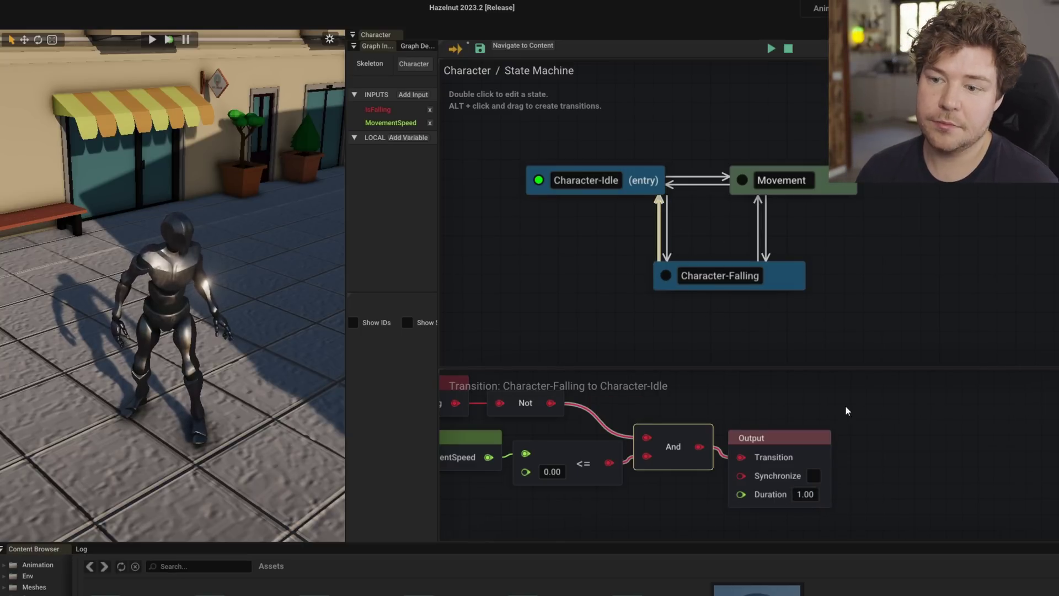
left_click(667, 232)
left_click(774, 455)
type("1")
key("Return")
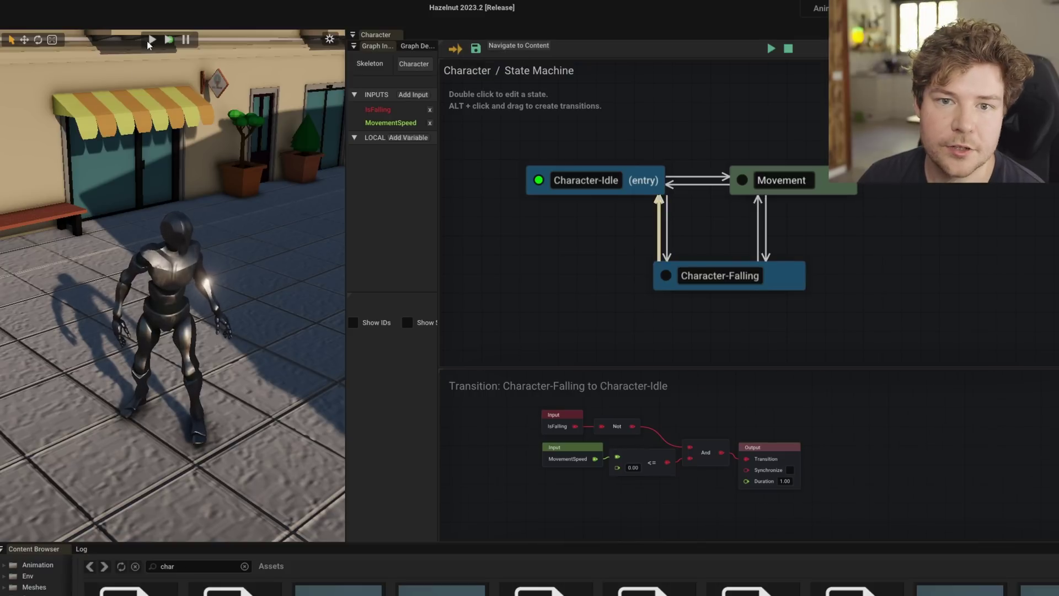
left_click(148, 43)
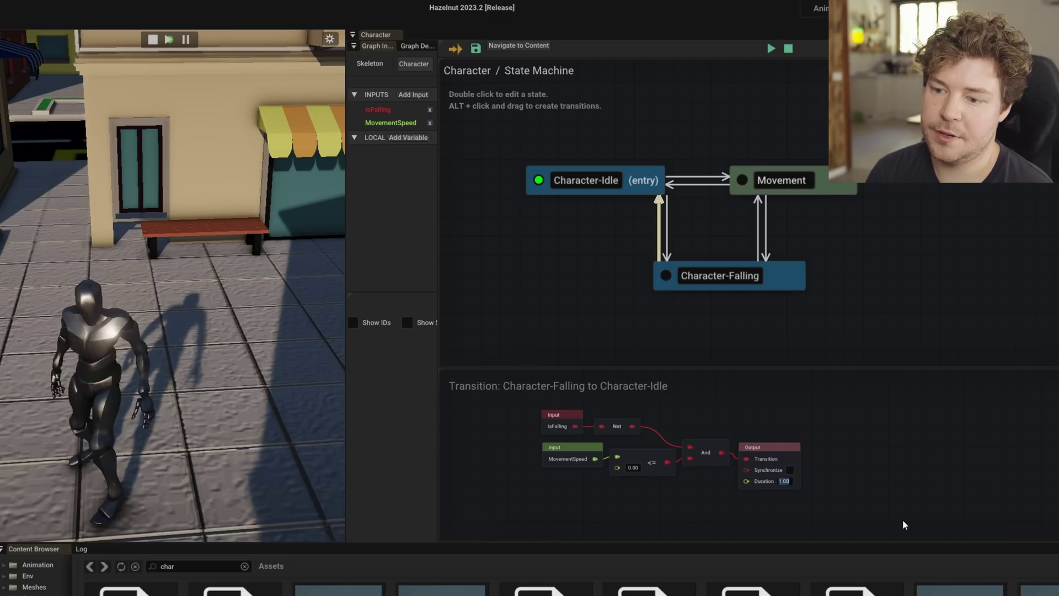
Set the Duration of both transitions between Character-Falling and Character-Idle to 0.1.
type("0.1")
key("Return")
left_click(666, 226)
double_click(769, 454)
type("0.1")
key("Return")
left_click_drag(706, 454, 551, 494)
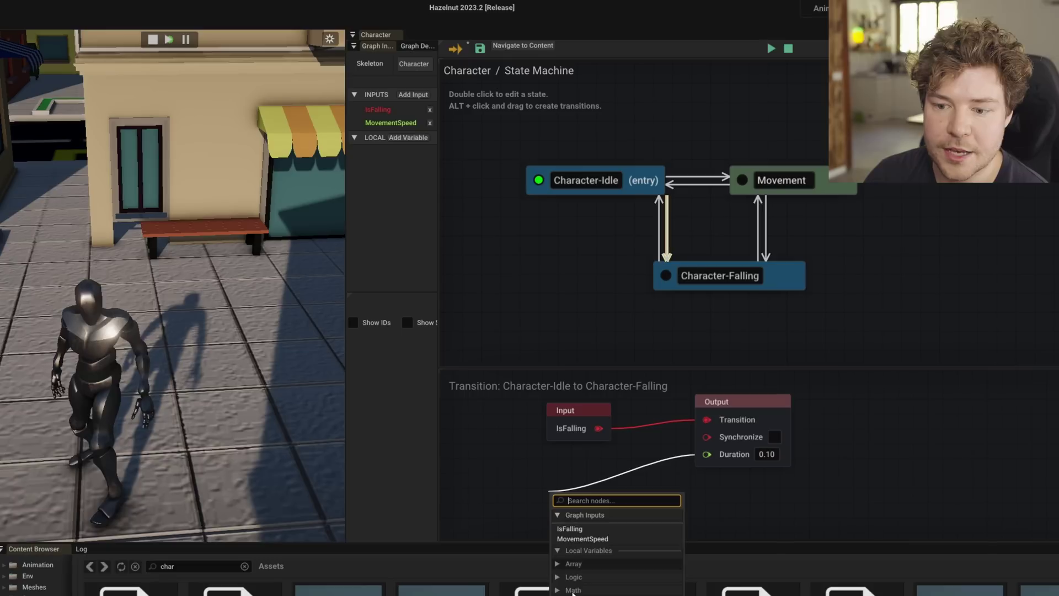
left_click(514, 487)
Return to the top level of the Character graph and stop the running scene.
left_click(430, 64)
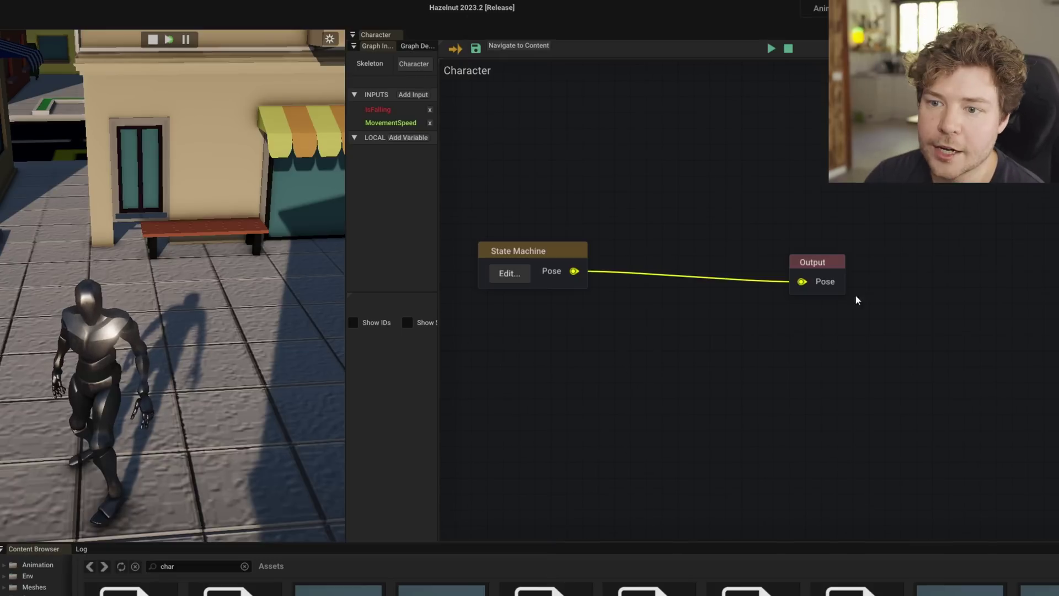
right_click_drag(527, 298, 567, 320)
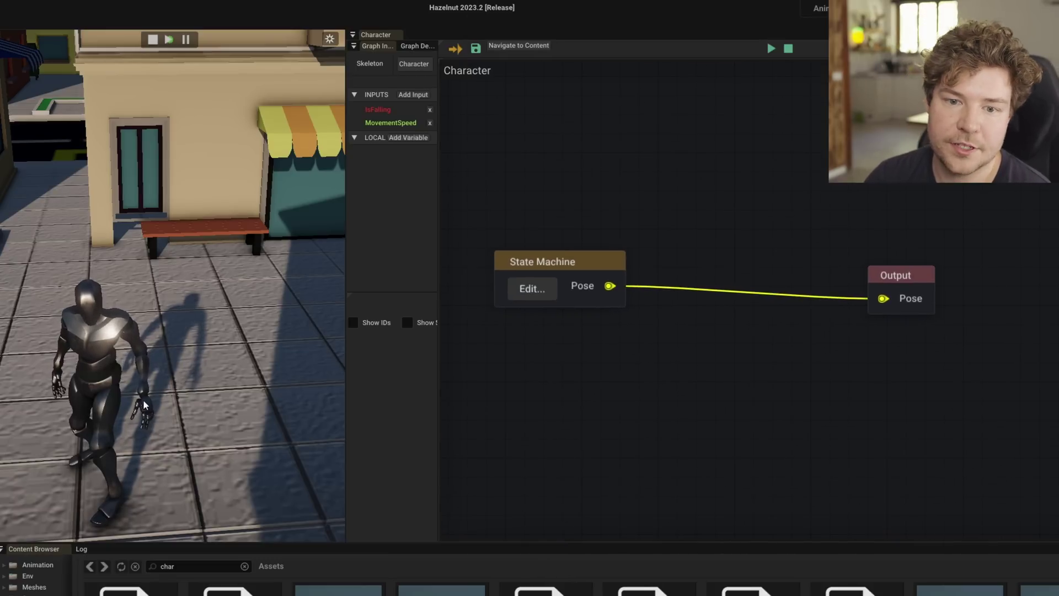
left_click(154, 40)
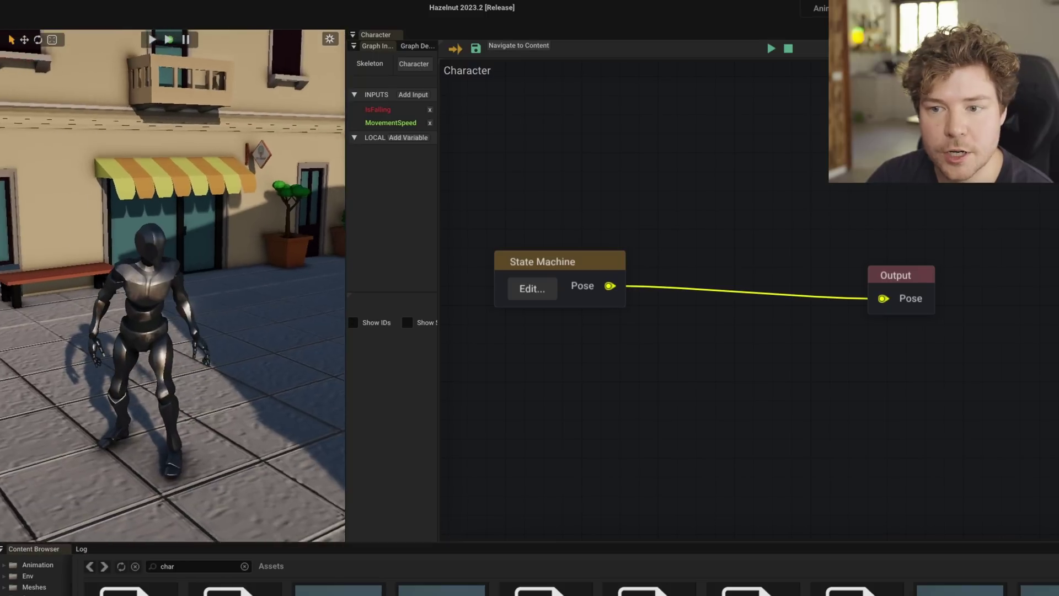
Move the State Machine node up in the Character graph, above the level of the Output node.
left_click_drag(578, 255, 586, 141)
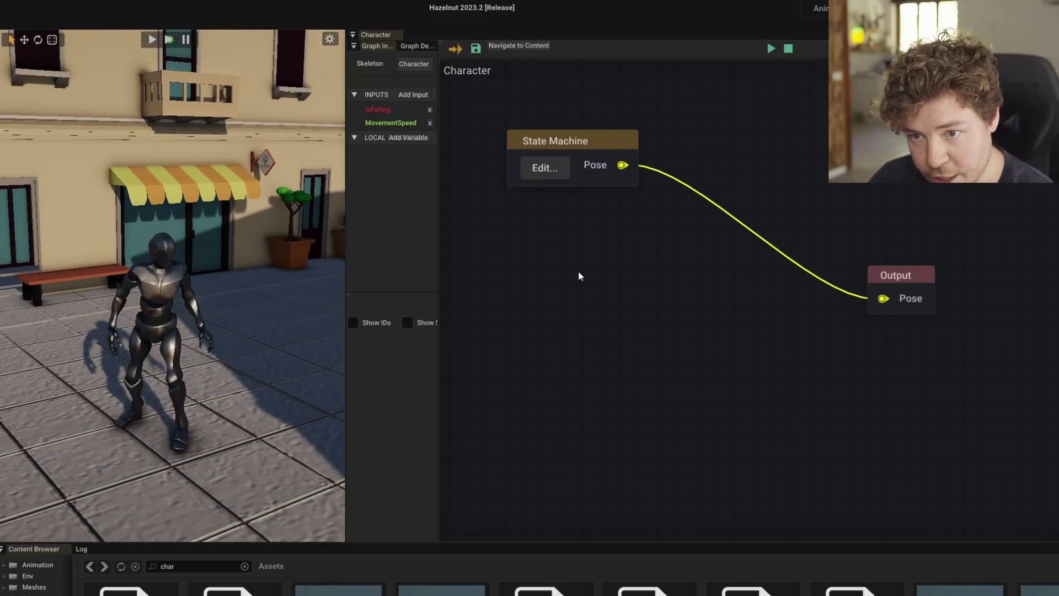
Add an Animation Player node below the State Machine node and connect its Pose to the Output node.
right_click(513, 284)
left_click(543, 352)
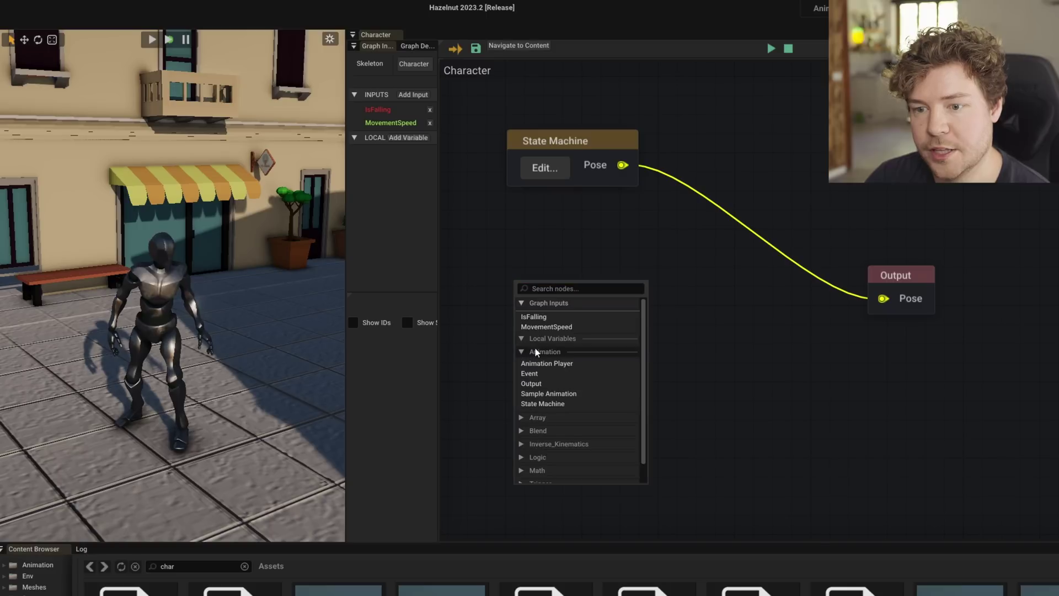
left_click(543, 364)
left_click_drag(634, 287, 658, 277)
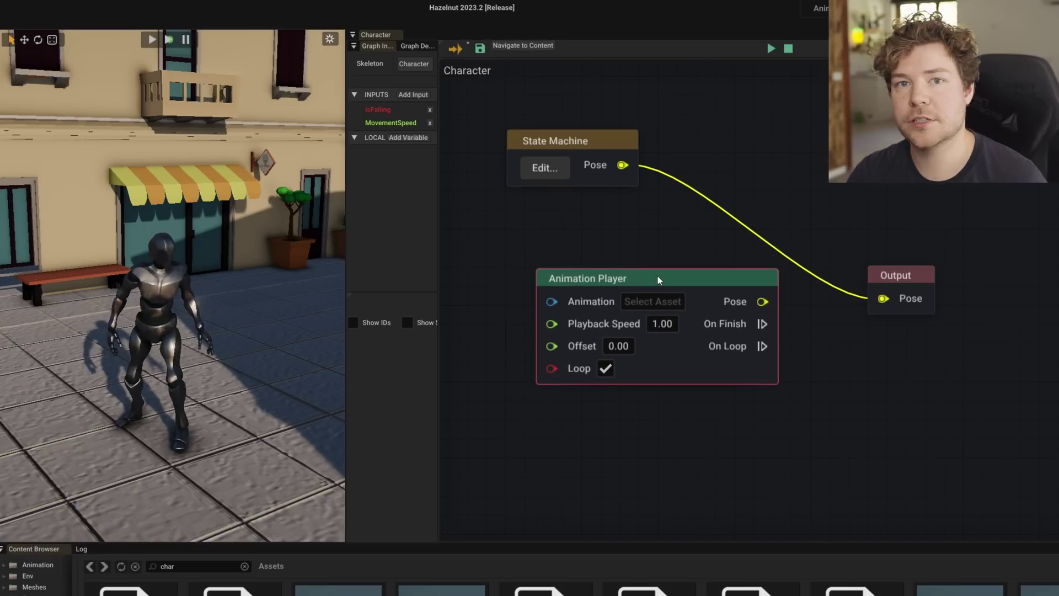
left_click_drag(658, 279, 634, 287)
right_click_drag(825, 329, 797, 371)
left_click_drag(708, 346, 883, 339)
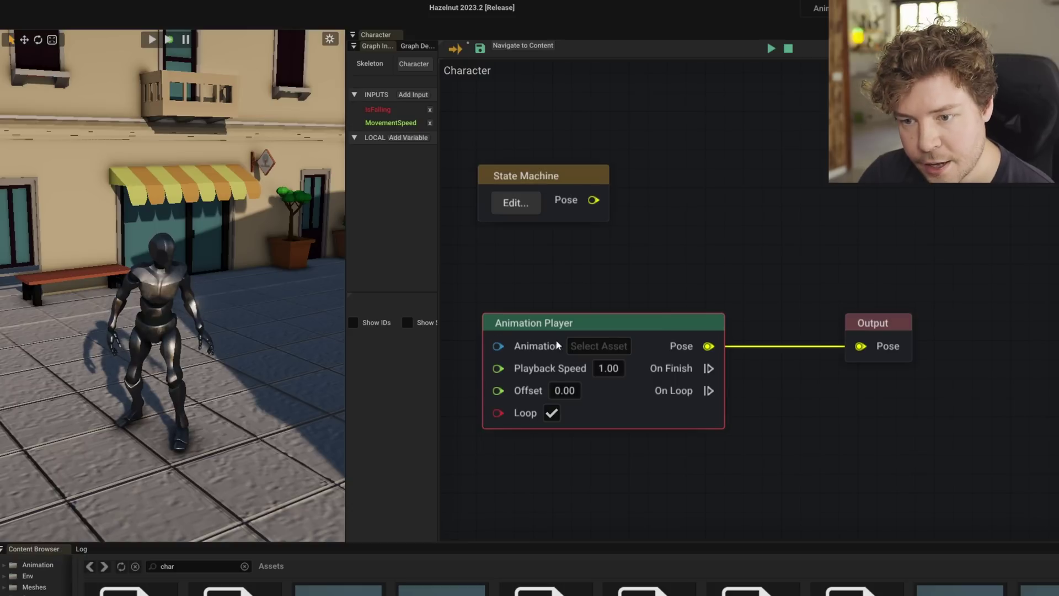
Assign the Character-Running animation to the Animation Player node and save the graph.
left_click(593, 351)
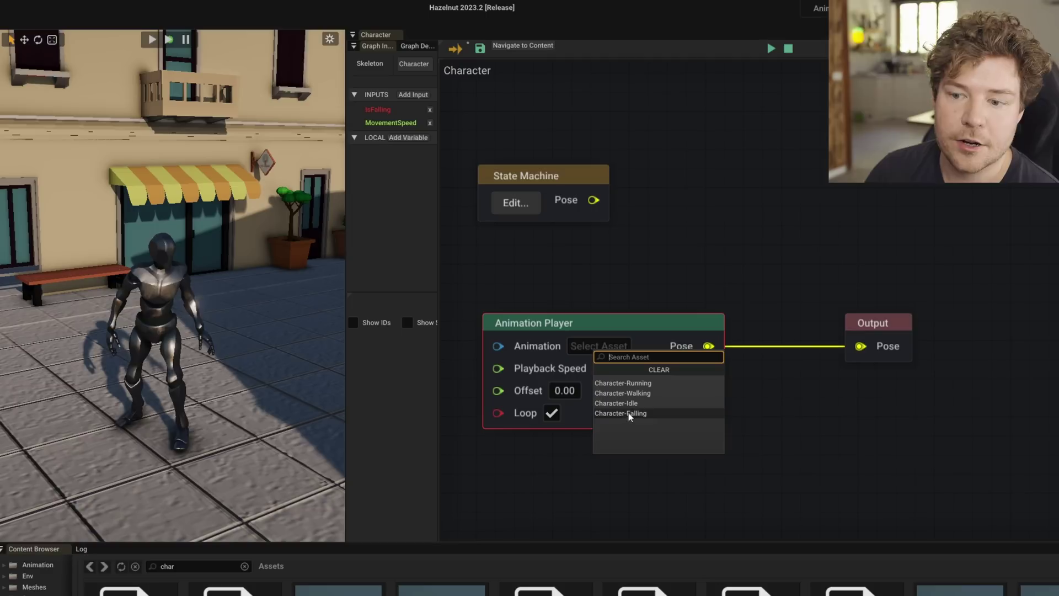
left_click(626, 383)
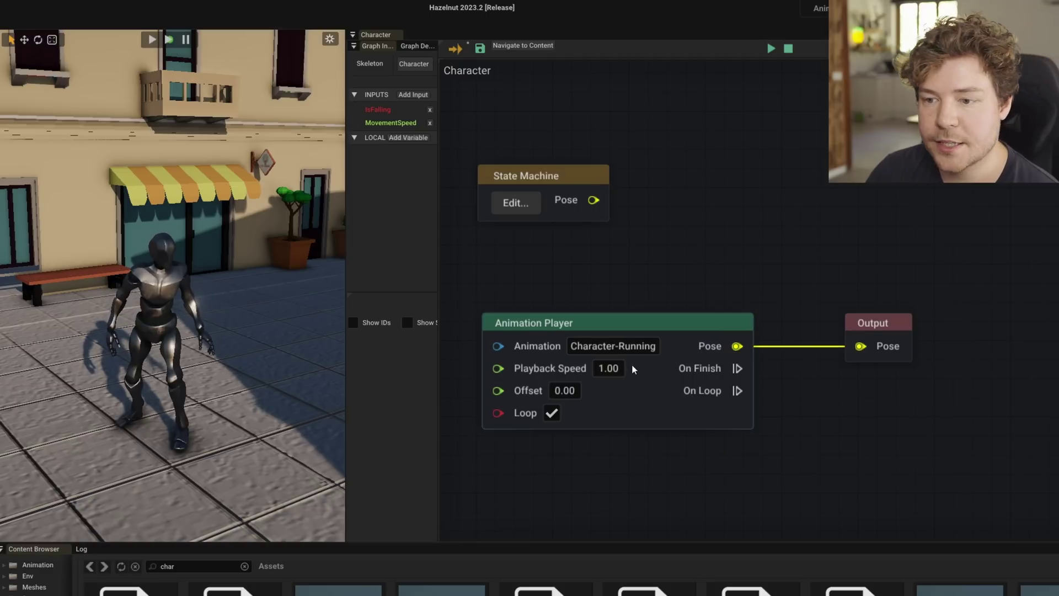
left_click(478, 50)
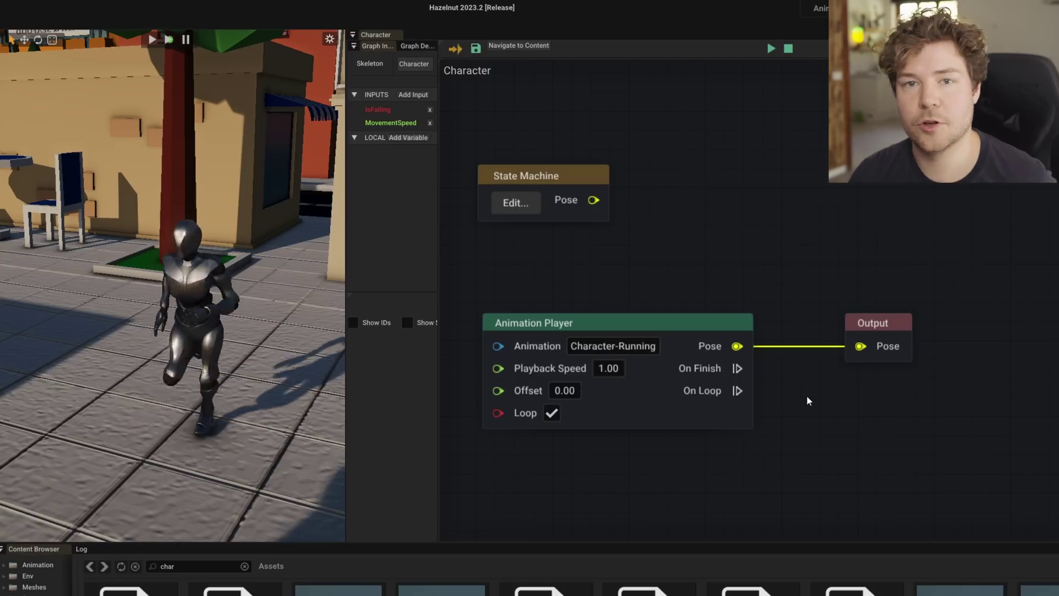
Set the Animation Player's Playback Speed to 0.5.
double_click(621, 371)
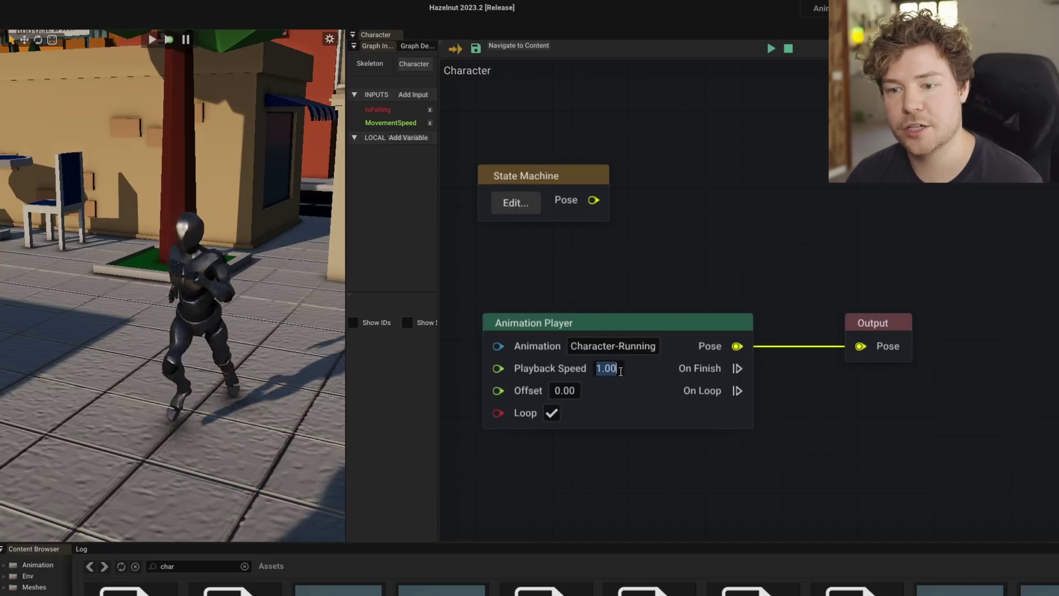
type("0.5")
key("Return")
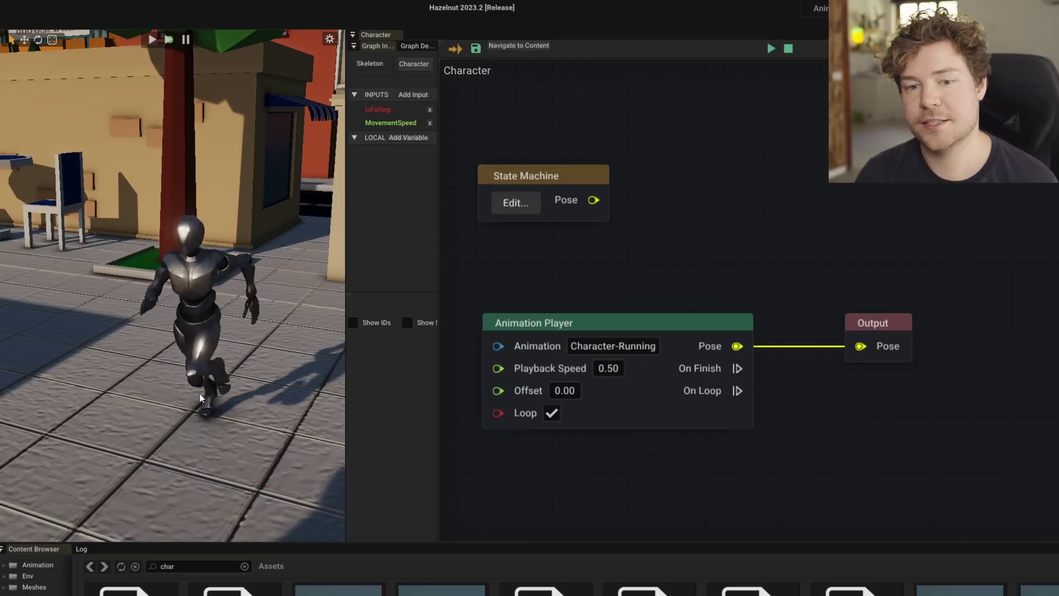
Add a Float graph input named PlaybackSpeed and widen the area listing the graph inputs.
right_click_drag(441, 259, 524, 236)
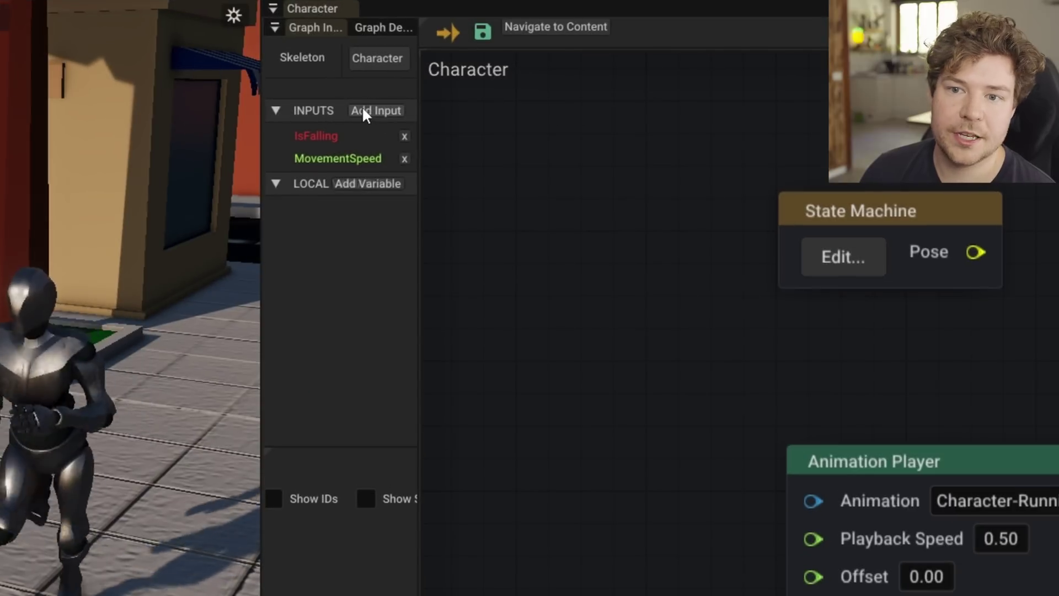
left_click(369, 110)
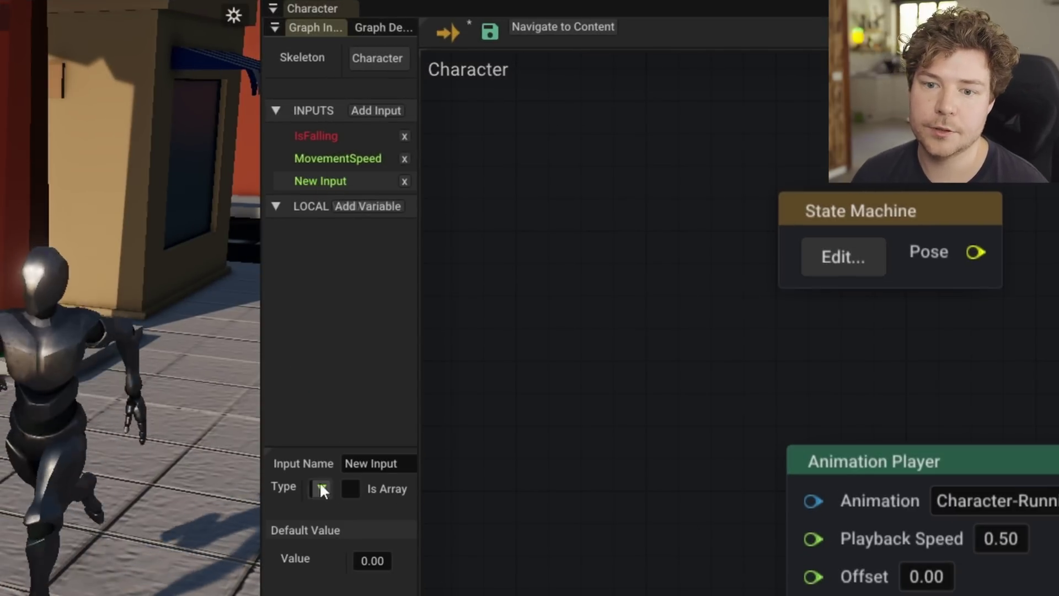
left_click(378, 463)
type("PlaybackSpeed")
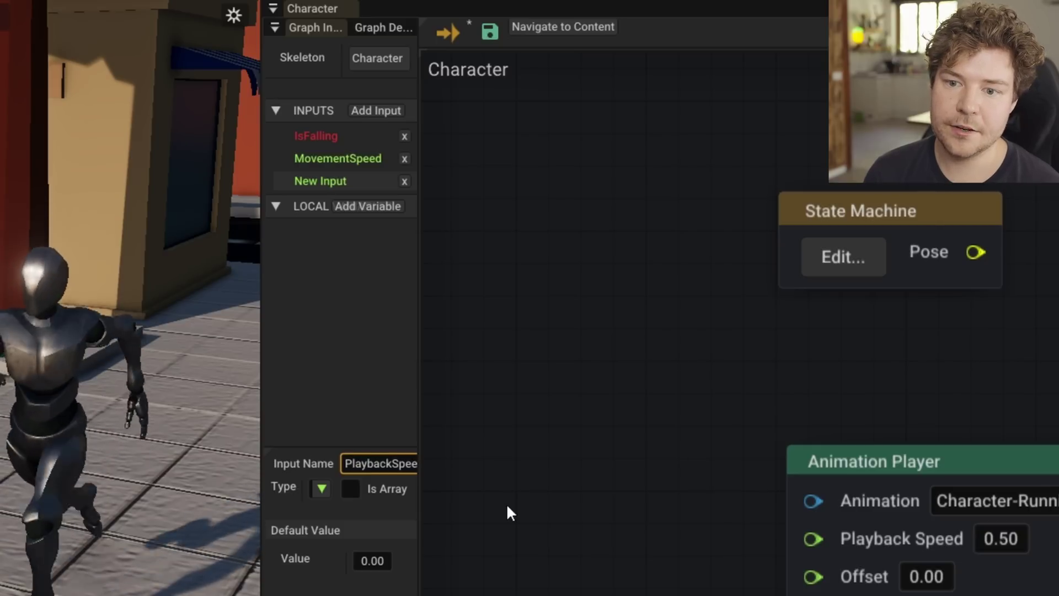
key("Return")
left_click_drag(416, 419, 516, 424)
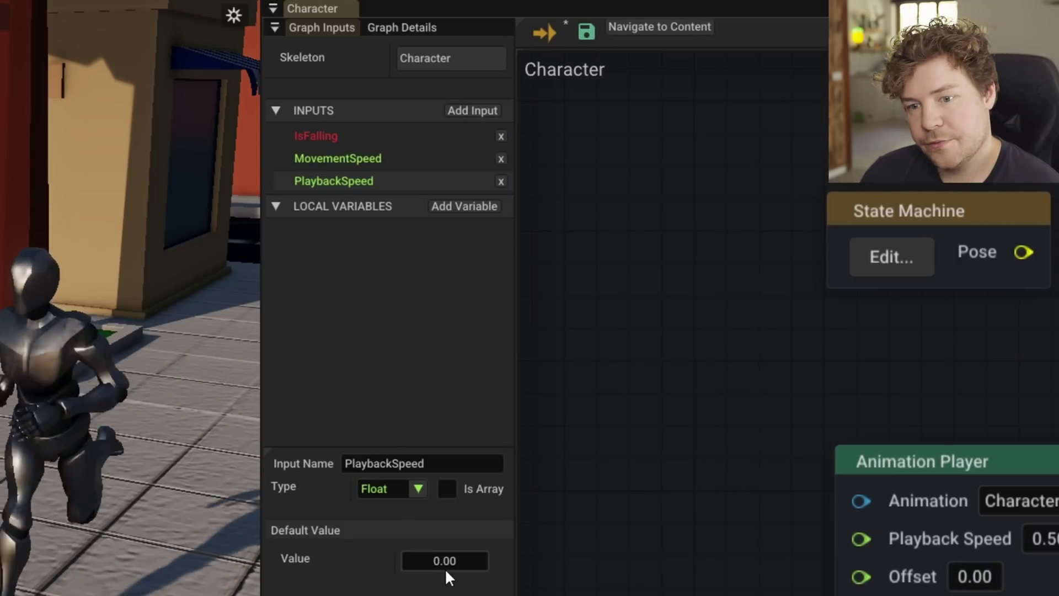
Place a PlaybackSpeed input node, connect it to the Animation Player's Playback Speed and save the graph.
left_click_drag(403, 182, 628, 510)
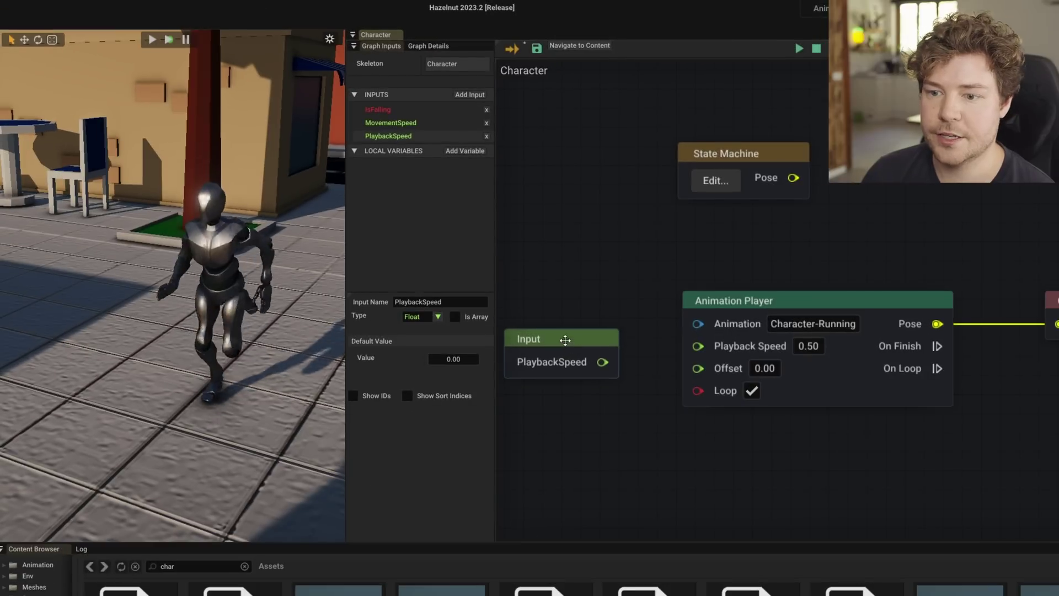
left_click_drag(604, 361, 684, 347)
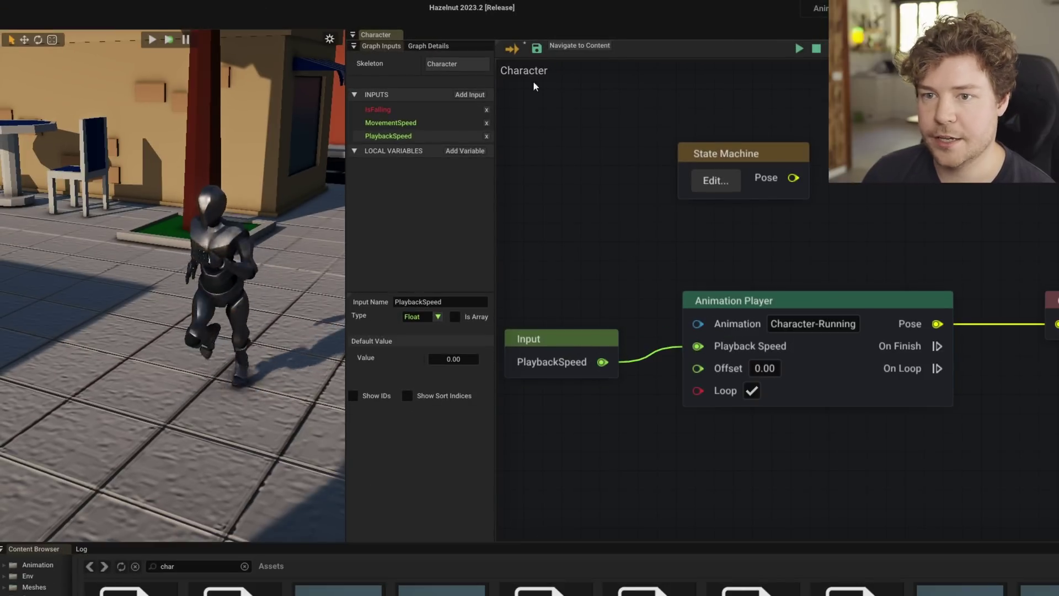
left_click(528, 52)
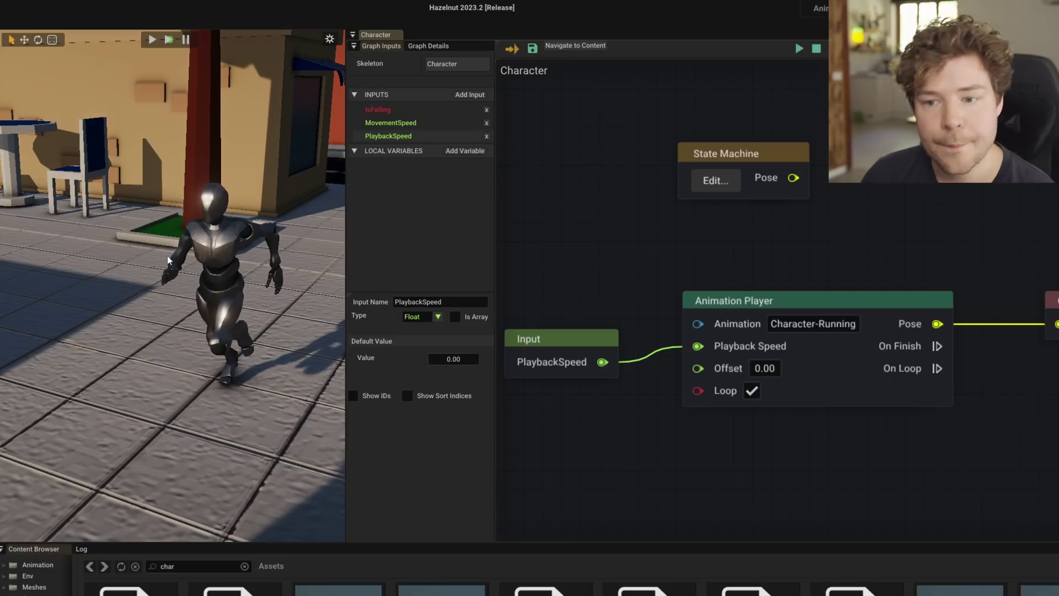
left_click(588, 373)
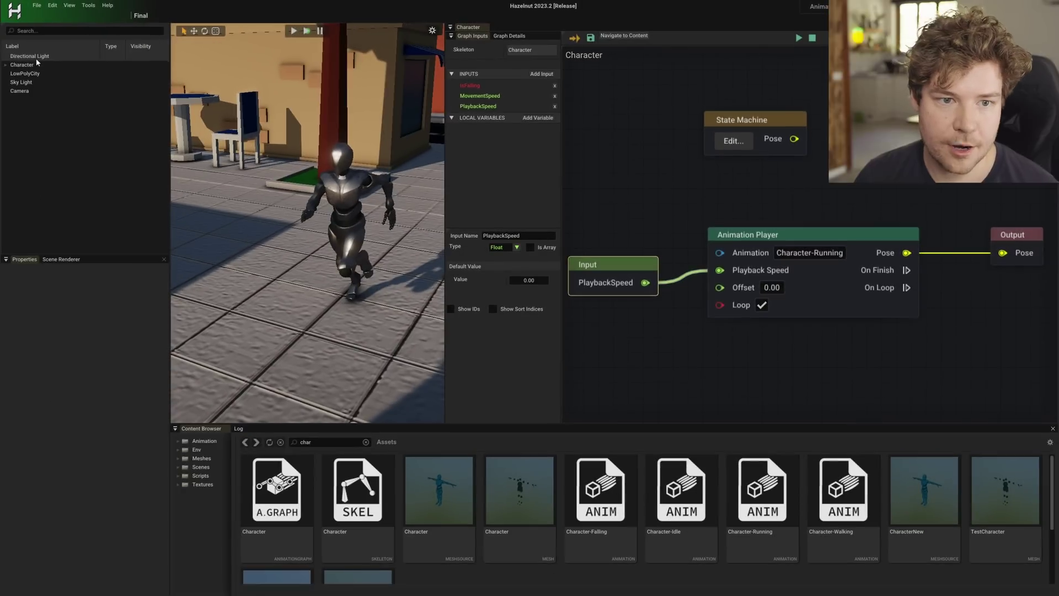
Select the Character entity and try PlaybackSpeed values of 21 and finally 0.1 in its Animation component.
left_click(22, 65)
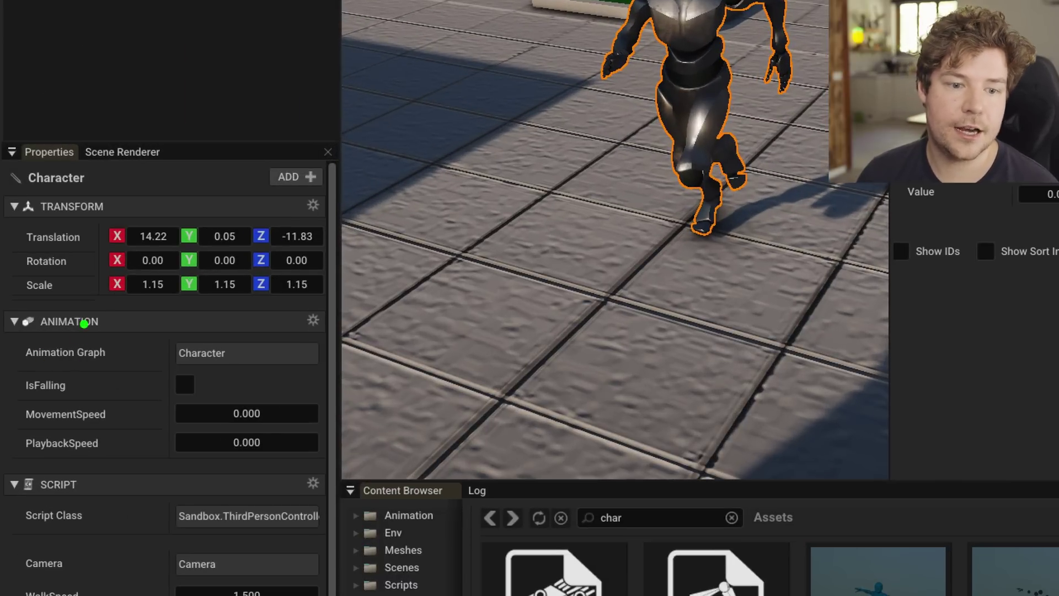
mouse_move(45, 339)
left_mouse_down()
mouse_move(22, 334)
mouse_move(43, 333)
left_mouse_up()
mouse_move(43, 461)
left_mouse_down()
mouse_move(142, 447)
mouse_move(38, 427)
mouse_move(24, 465)
left_mouse_up()
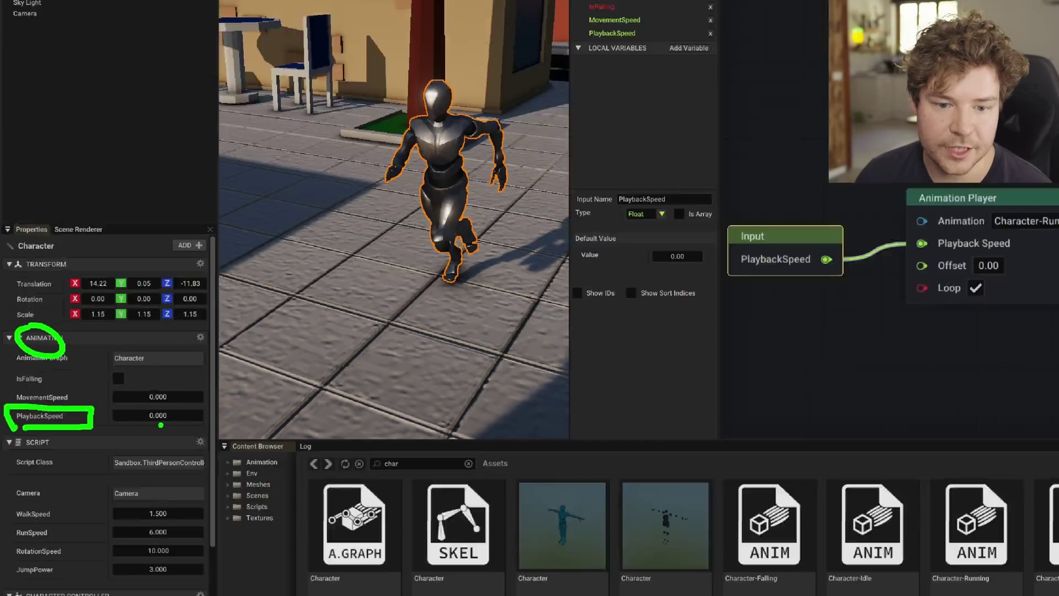
double_click(163, 416)
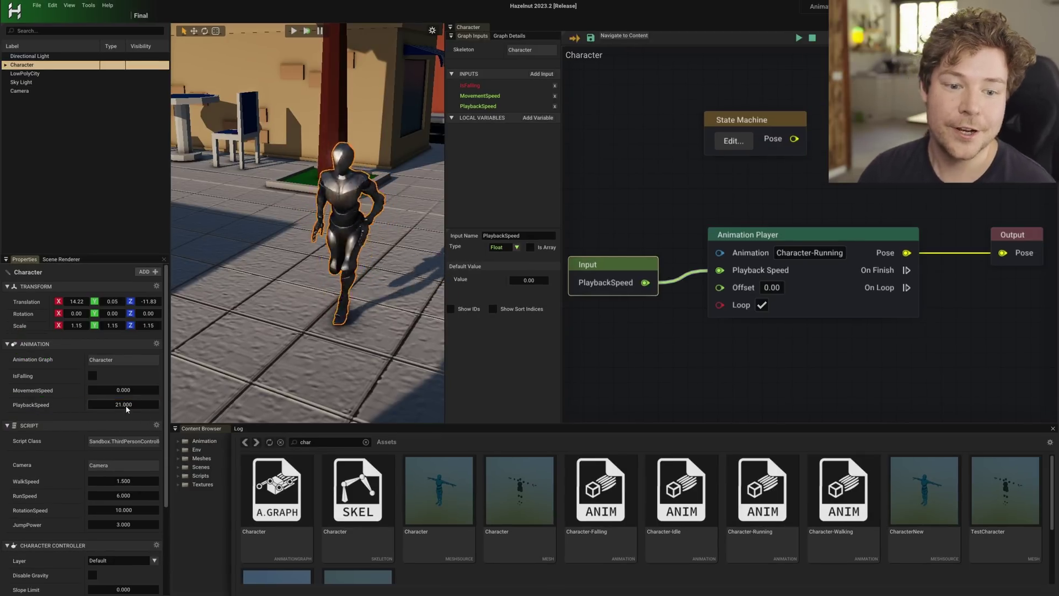
double_click(127, 407)
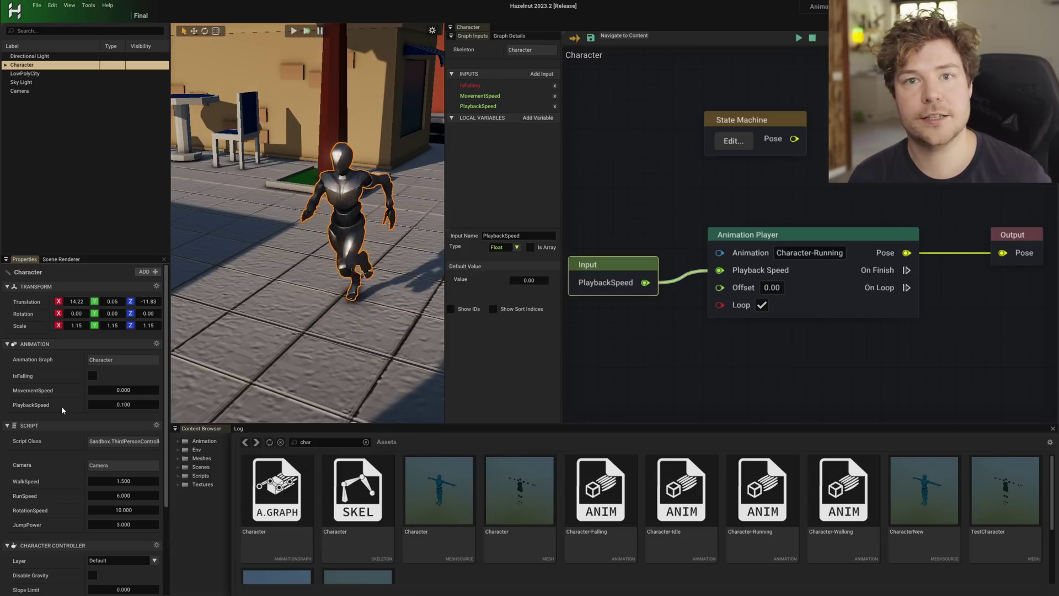
Add an Event node triggered by the Animation Player's On Finish output, placed below the Output node.
right_click_drag(696, 349, 681, 266)
left_click_drag(679, 265, 830, 295)
left_click(746, 376)
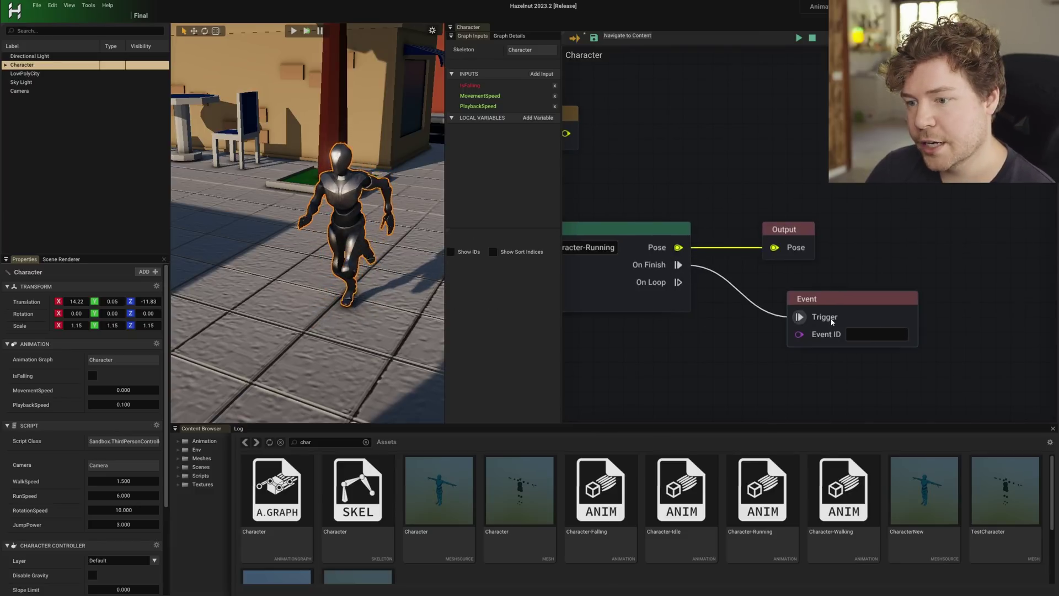